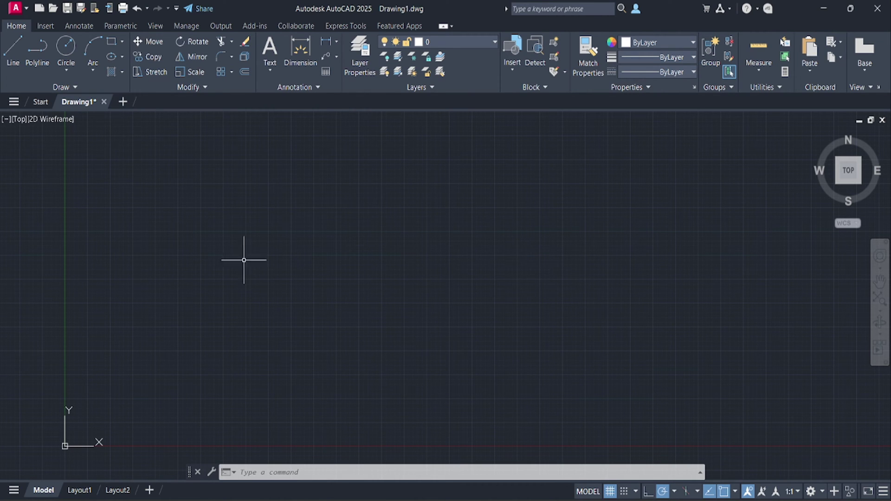
Draw a rectangle 16.5 units wide and 11.7 units high as the sheet outline, placed up and right of the origin.
{"action": "left_click", "coordinate": [111, 45]}
{"action": "left_click", "coordinate": [112, 404]}
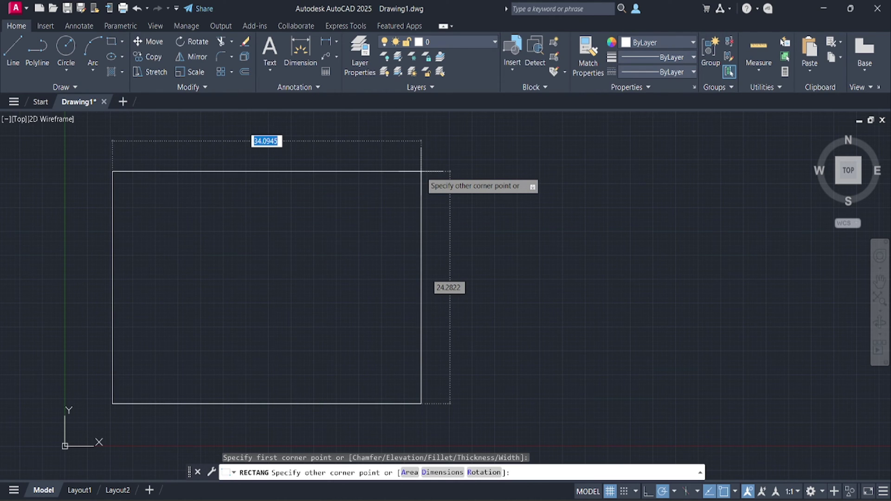
{"action": "type", "text": "16.5"}
{"action": "key", "text": "Tab"}
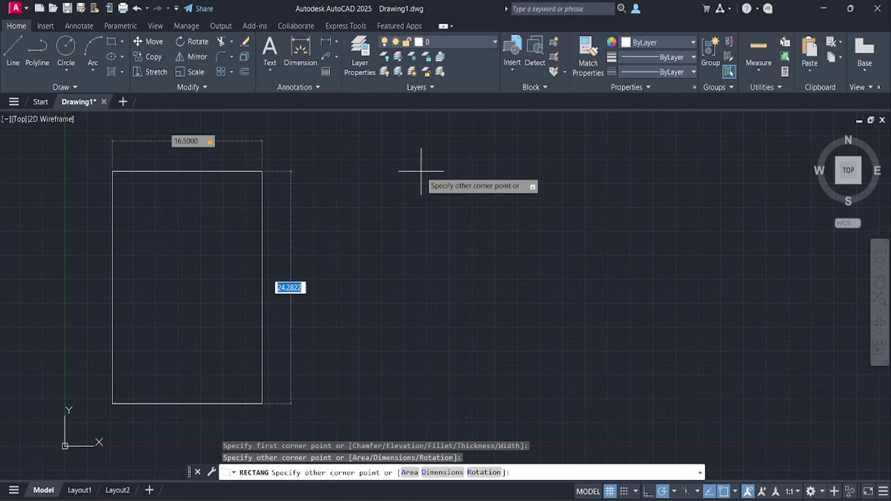
{"action": "type", "text": "11.7"}
{"action": "key", "text": "Return"}
{"action": "scroll", "coordinate": [169, 360], "scroll_direction": "up", "scroll_amount": 2}
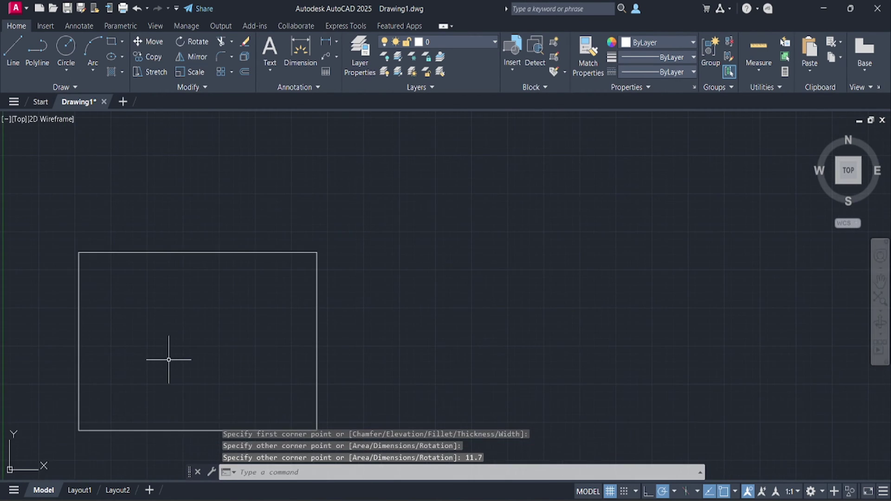
{"action": "middle_click_drag", "start_coordinate": [169, 360], "coordinate": [285, 281]}
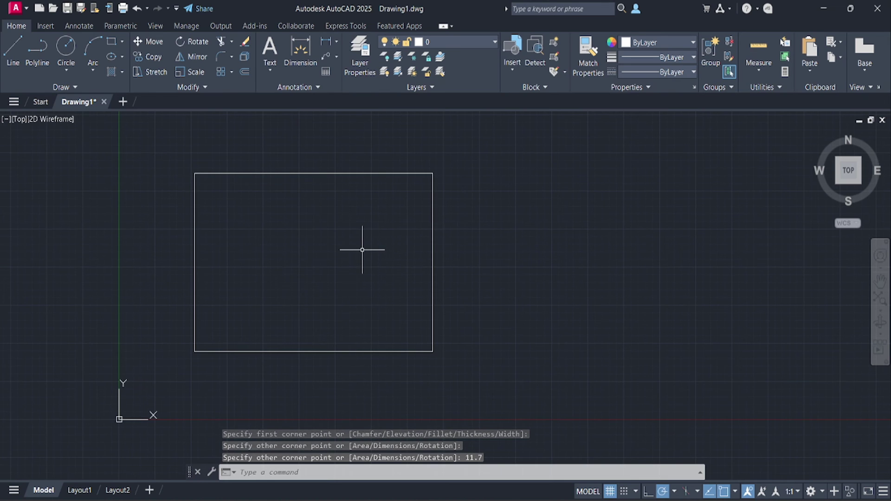
{"action": "middle_click_drag", "start_coordinate": [362, 250], "coordinate": [383, 251]}
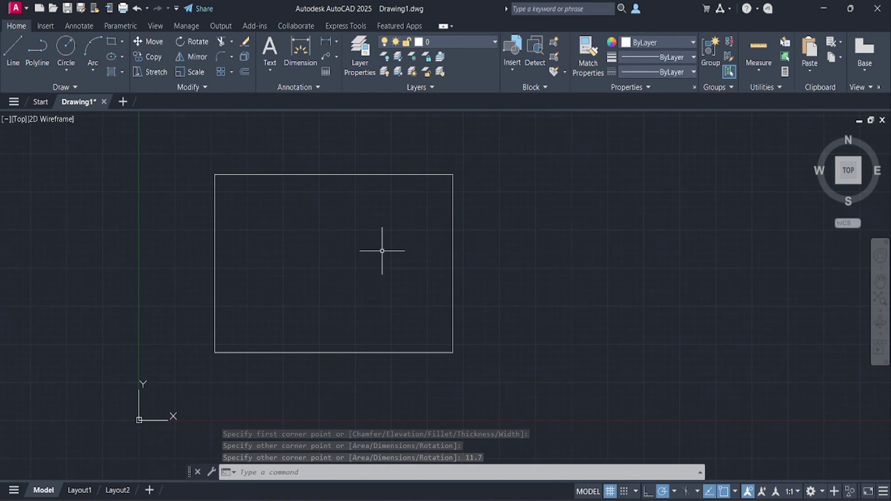
Offset the sheet outline inward by 0.3 to create the inner border.
{"action": "left_click", "coordinate": [245, 73]}
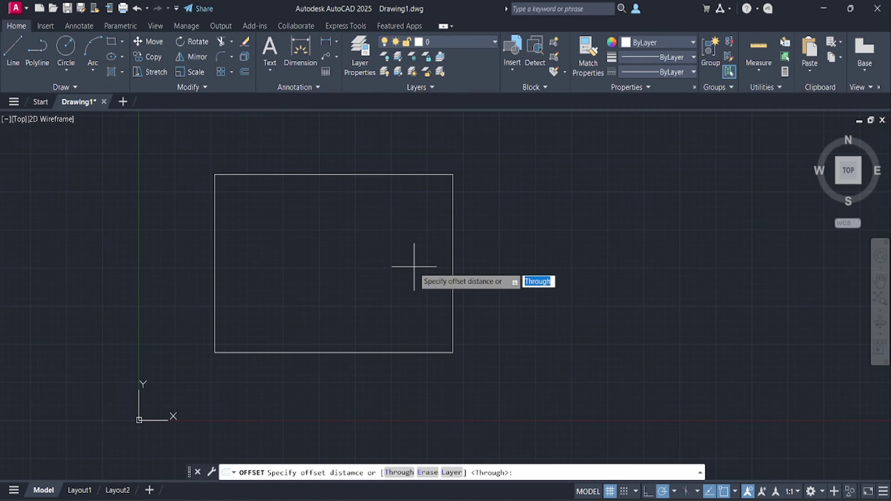
{"action": "key", "text": "Return"}
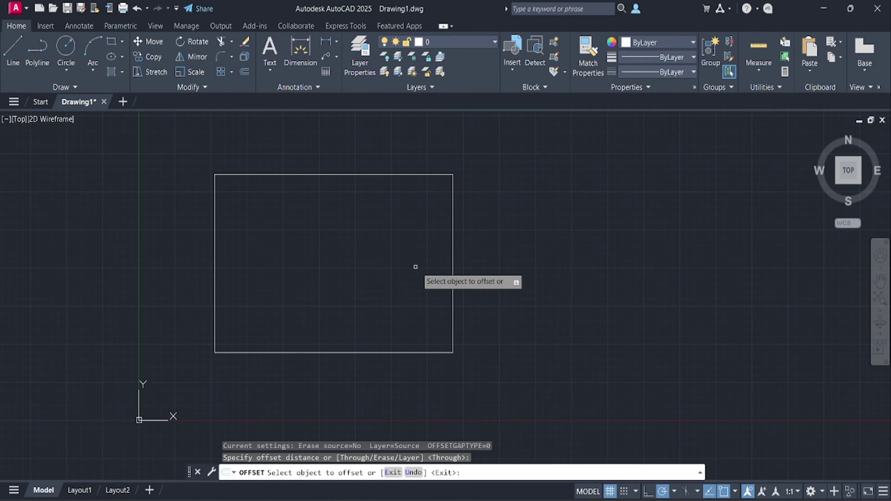
{"action": "left_click", "coordinate": [453, 269]}
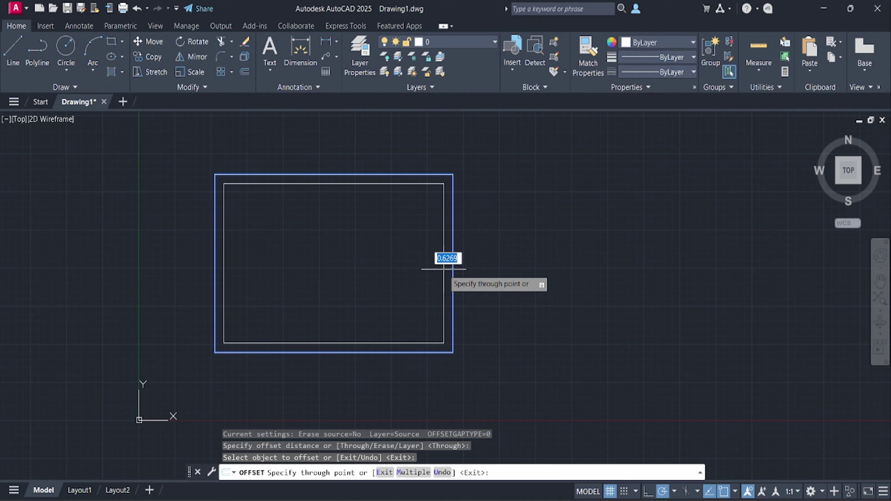
{"action": "type", "text": "0.3"}
{"action": "key", "text": "Return"}
{"action": "key", "text": "Escape"}
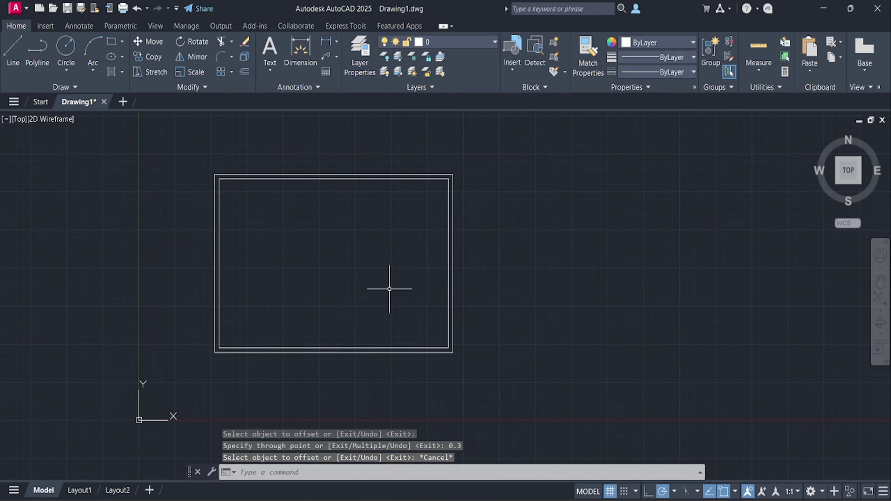
Explode the inner border rectangle into separate lines.
{"action": "scroll", "coordinate": [390, 291], "scroll_direction": "up", "scroll_amount": 3}
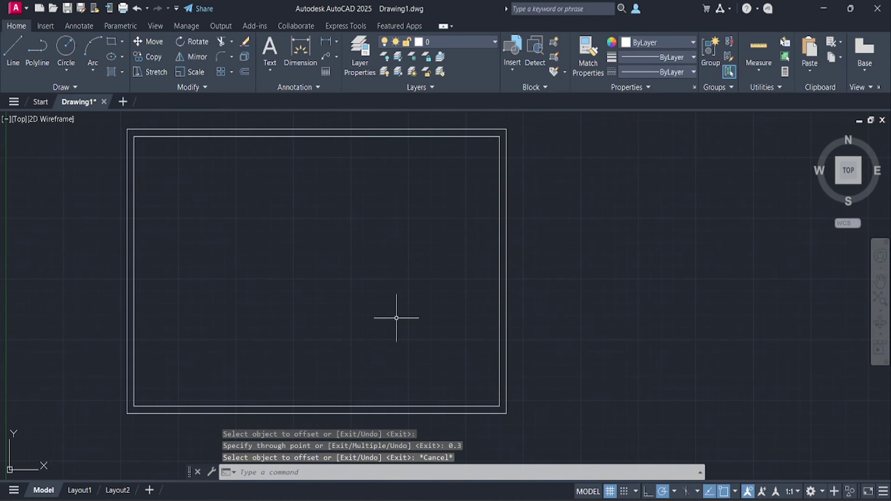
{"action": "left_click", "coordinate": [498, 279]}
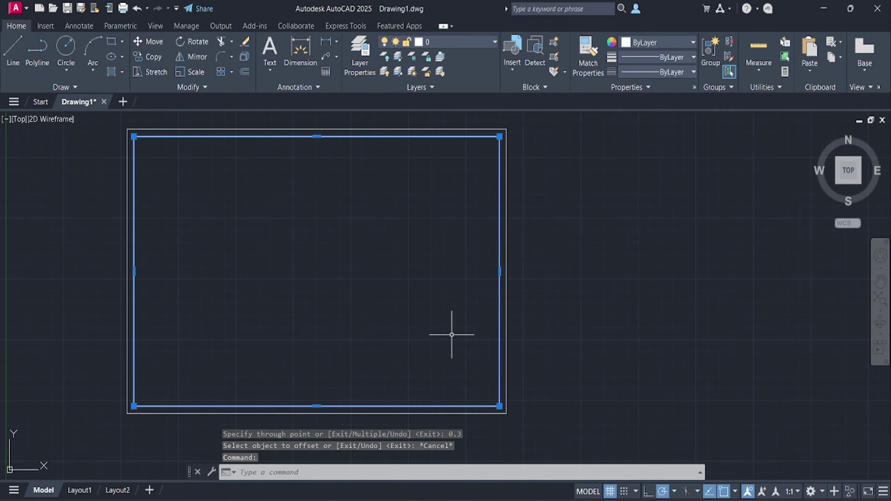
{"action": "key", "text": "Escape"}
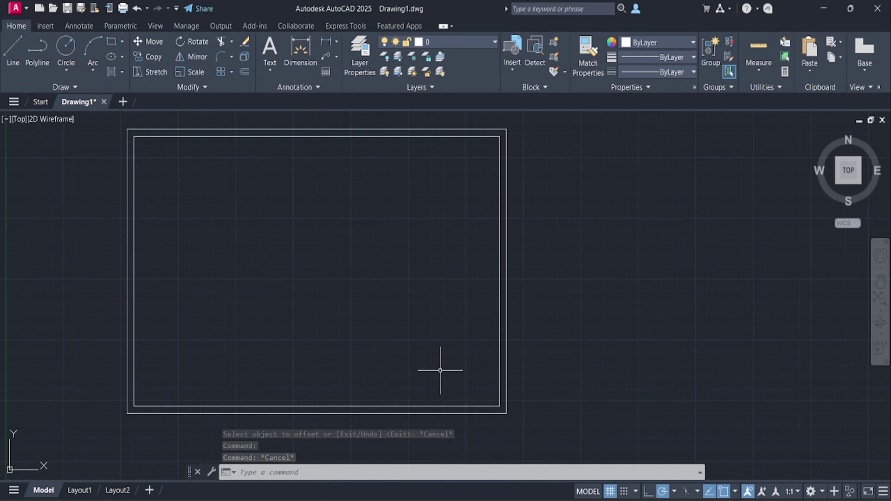
{"action": "left_click", "coordinate": [415, 406]}
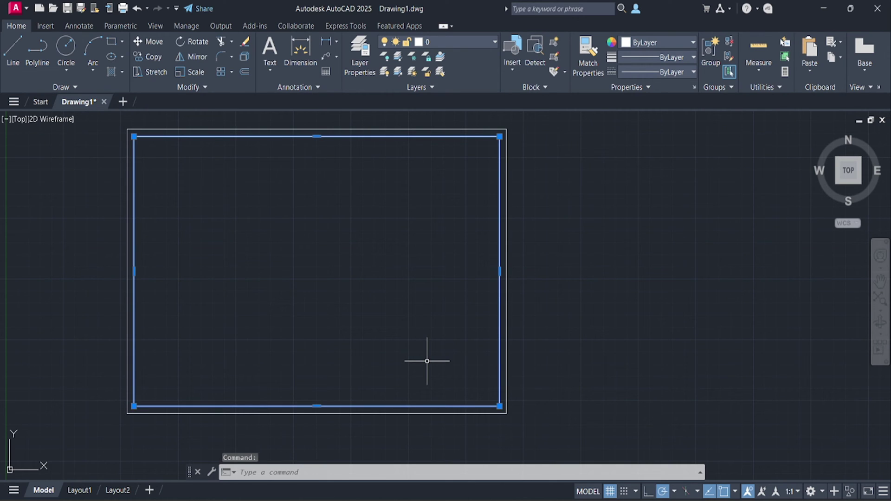
{"action": "type", "text": "x"}
{"action": "key", "text": "Return"}
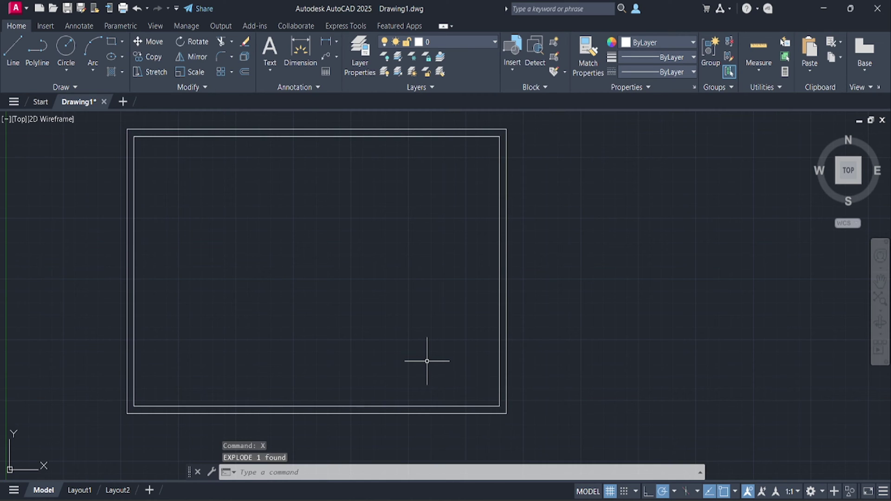
Offset the inner border's lower edge upward by 2 to form the title block strip.
{"action": "middle_click_drag", "start_coordinate": [354, 328], "coordinate": [372, 328]}
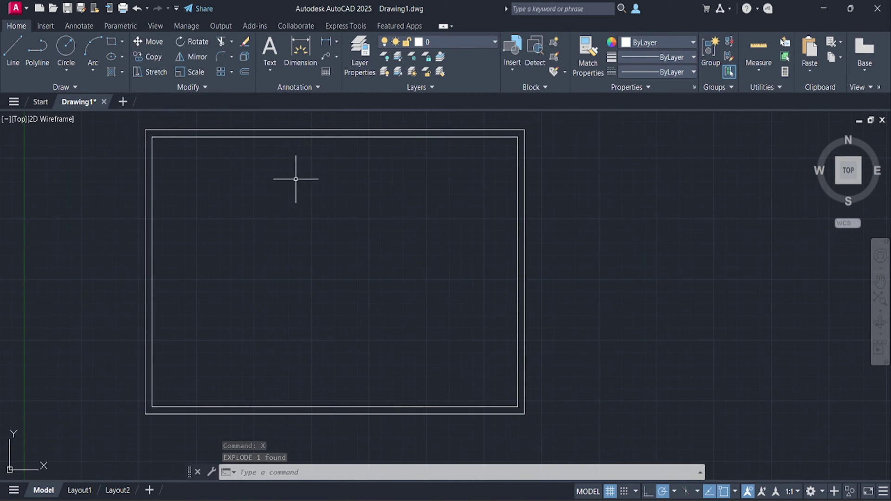
{"action": "left_click", "coordinate": [245, 73]}
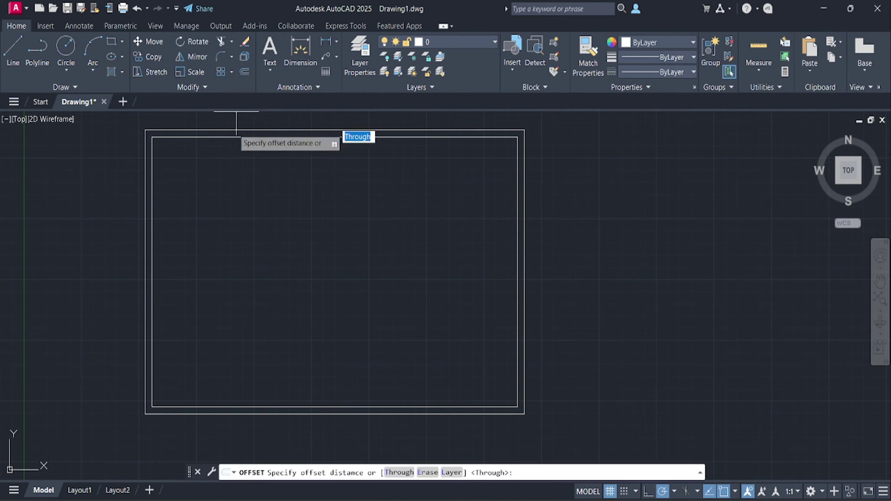
{"action": "key", "text": "Return"}
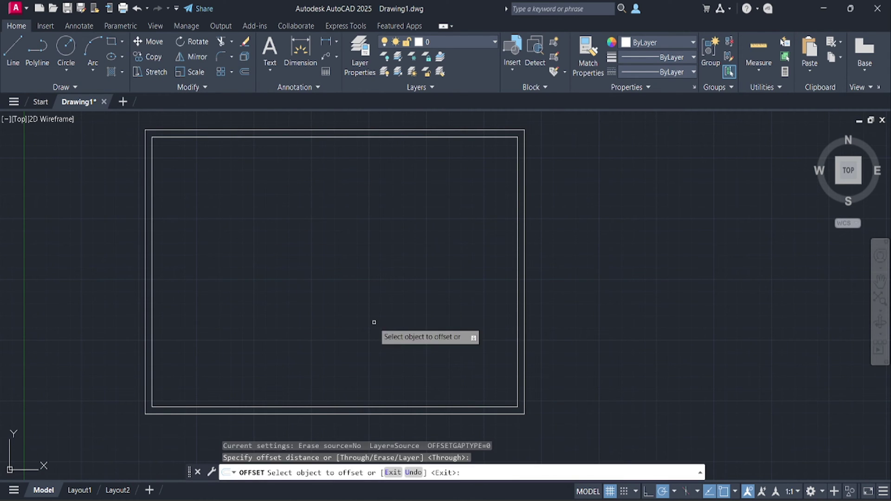
{"action": "left_click", "coordinate": [357, 407]}
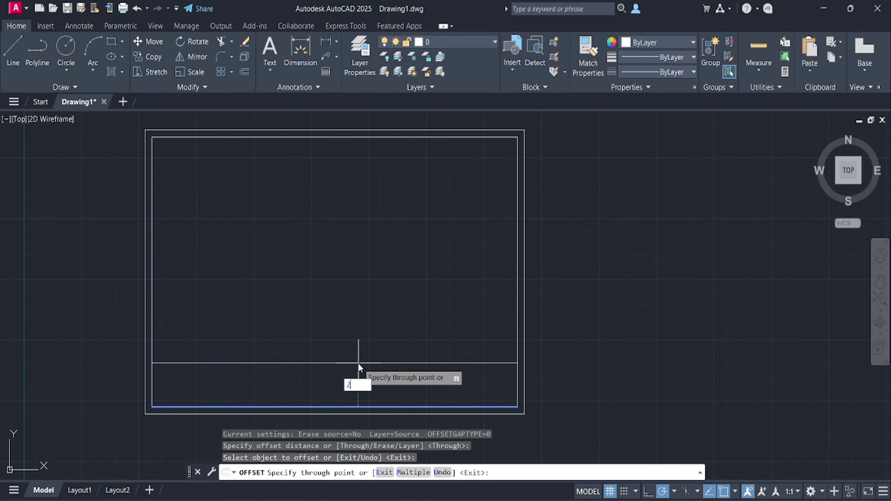
{"action": "key", "text": "Return"}
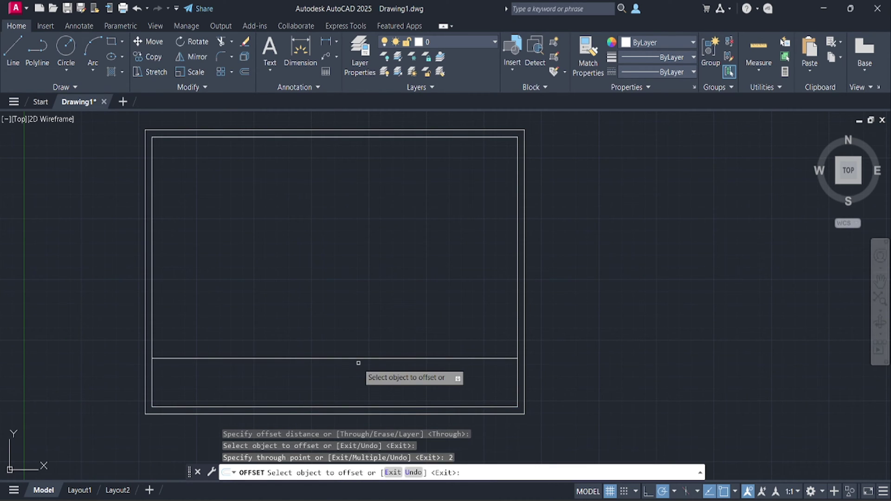
{"action": "key", "text": "Escape"}
Draw a vertical line across the title block strip, 6 units left of the inner border's right edge.
{"action": "middle_click_drag", "start_coordinate": [358, 362], "coordinate": [370, 328]}
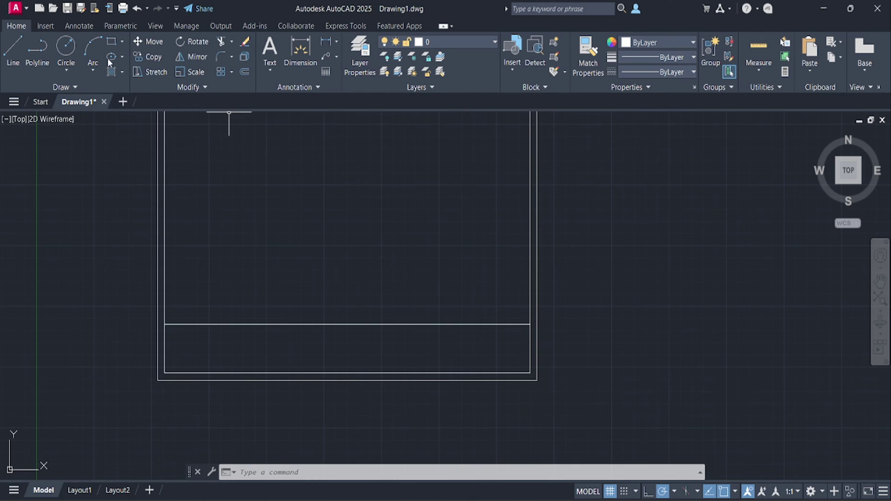
{"action": "left_click", "coordinate": [13, 49]}
{"action": "scroll", "coordinate": [494, 344], "scroll_direction": "up", "scroll_amount": 2}
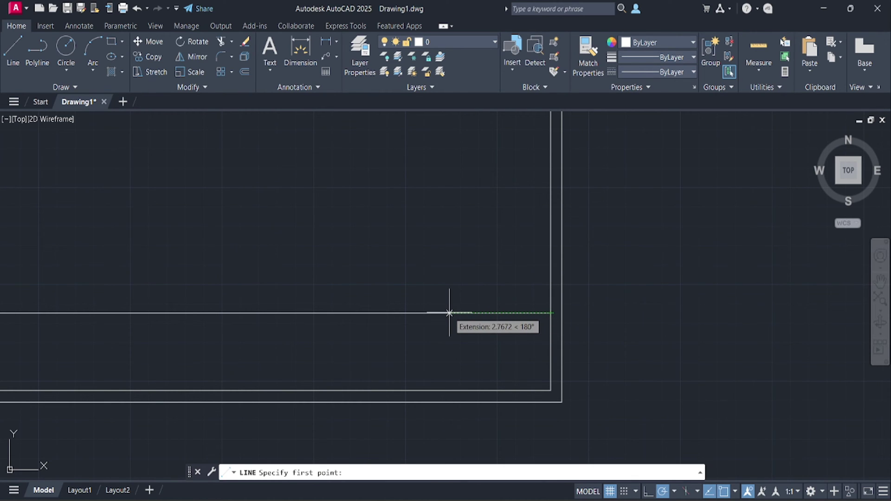
{"action": "type", "text": "6"}
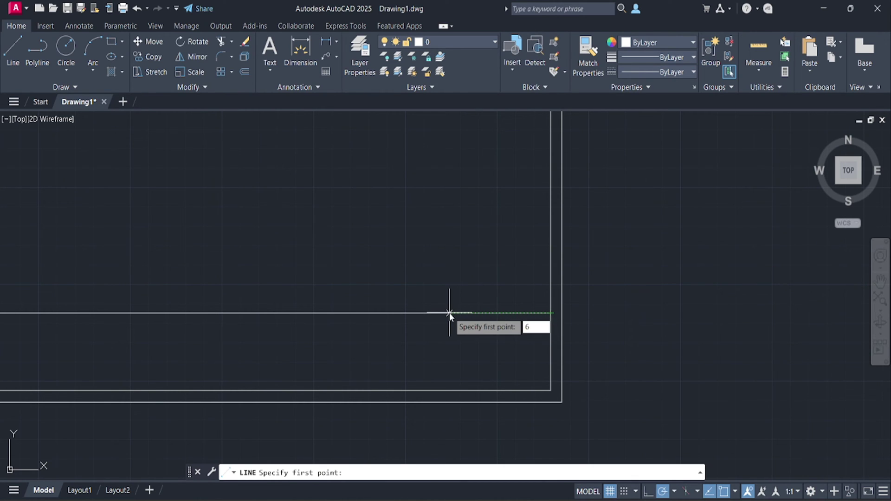
{"action": "key", "text": "Return"}
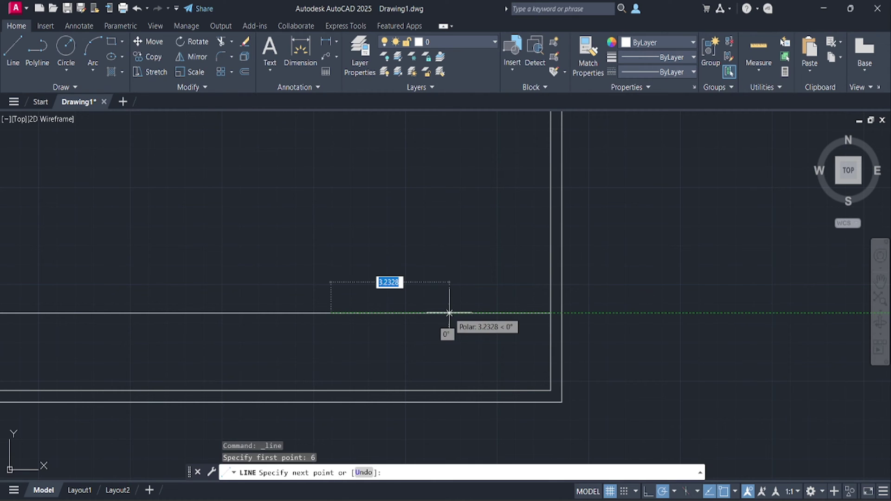
{"action": "left_click", "coordinate": [331, 390]}
{"action": "key", "text": "Escape"}
Offset the title block's vertical divider line 6 units to the left.
{"action": "middle_click_drag", "start_coordinate": [376, 352], "coordinate": [530, 353]}
{"action": "left_click", "coordinate": [245, 72]}
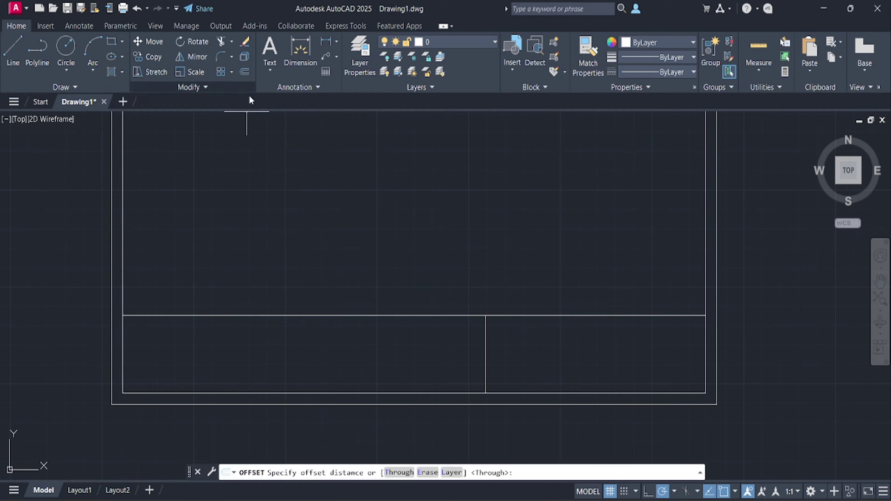
{"action": "key", "text": "Return"}
{"action": "left_click", "coordinate": [486, 353]}
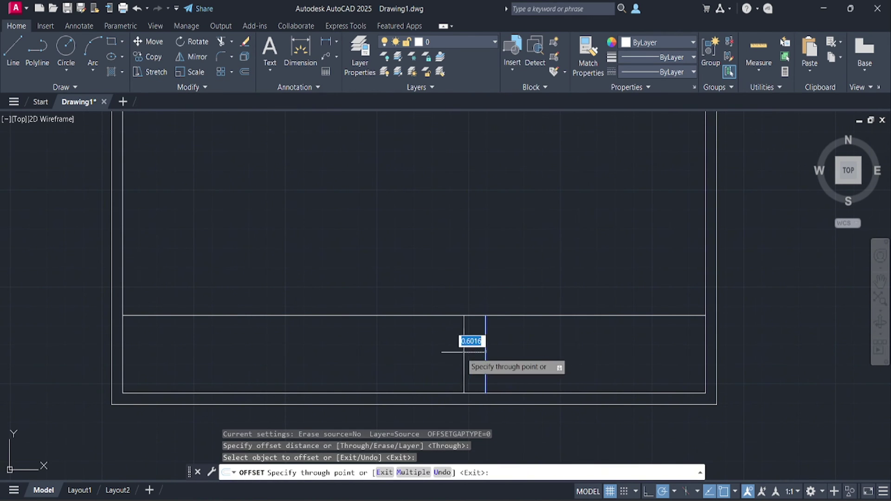
{"action": "type", "text": "6"}
{"action": "key", "text": "Return"}
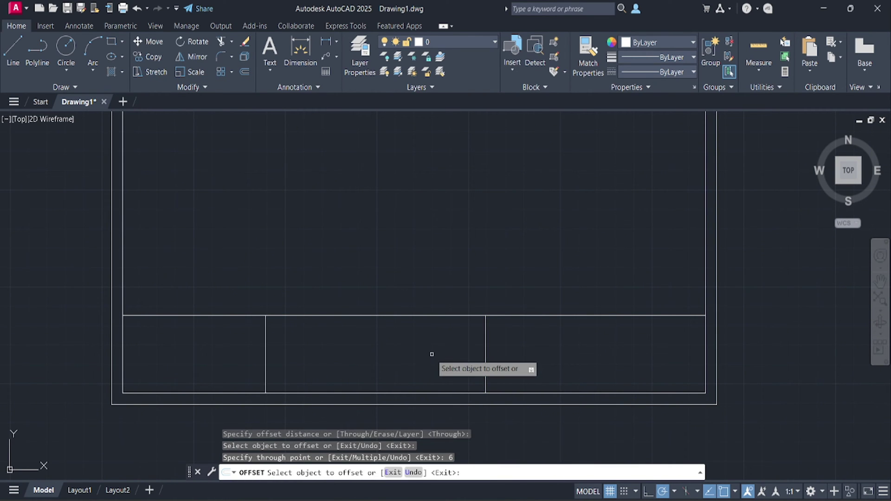
Offset the leftmost vertical divider of the title block another 2 units to the left.
{"action": "left_click", "coordinate": [266, 346]}
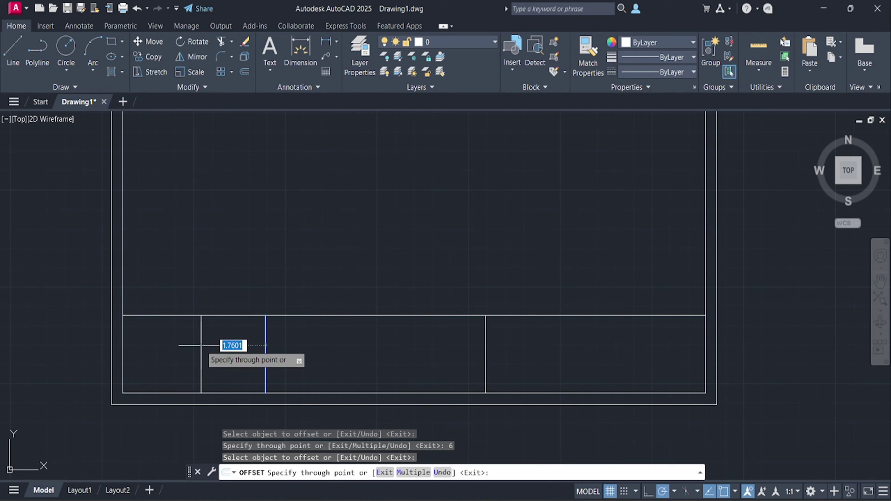
{"action": "key", "text": "Return"}
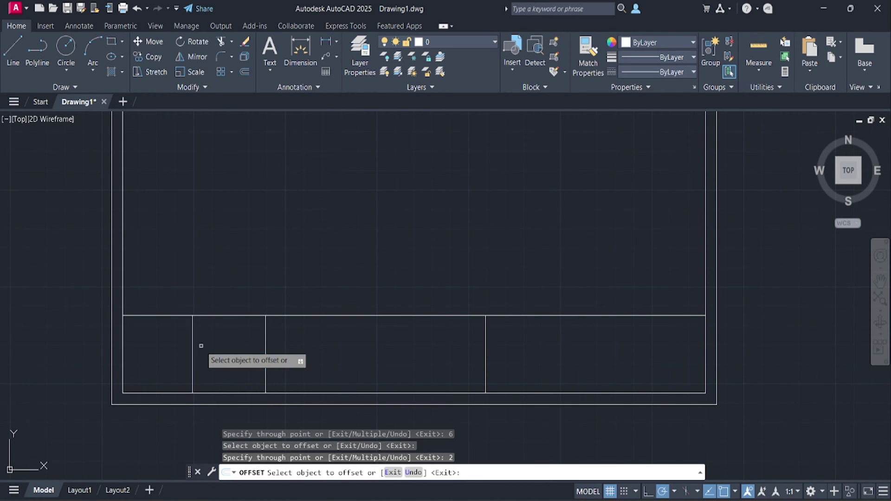
{"action": "key", "text": "Escape"}
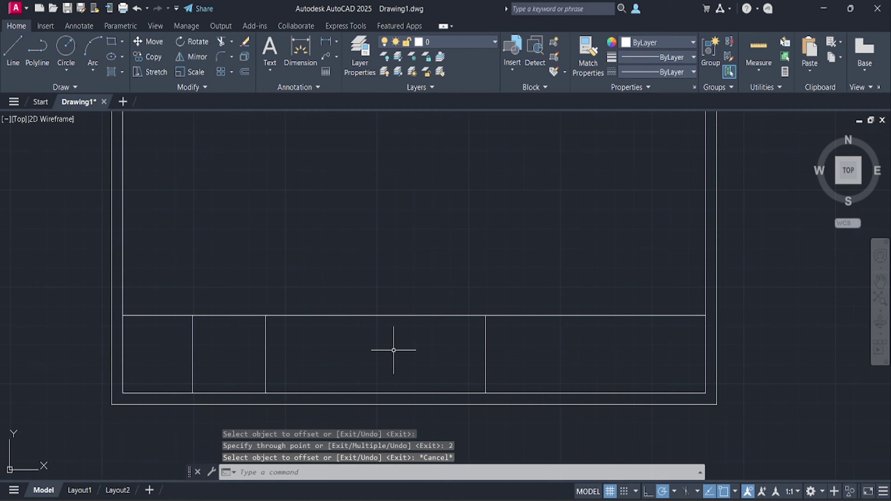
Draw a horizontal line across the title block's right compartment, 0.75 below its upper edge, from the right border to the divider.
{"action": "scroll", "coordinate": [394, 350], "scroll_direction": "down", "scroll_amount": 2}
{"action": "scroll", "coordinate": [394, 351], "scroll_direction": "up", "scroll_amount": 2}
{"action": "left_click", "coordinate": [13, 51]}
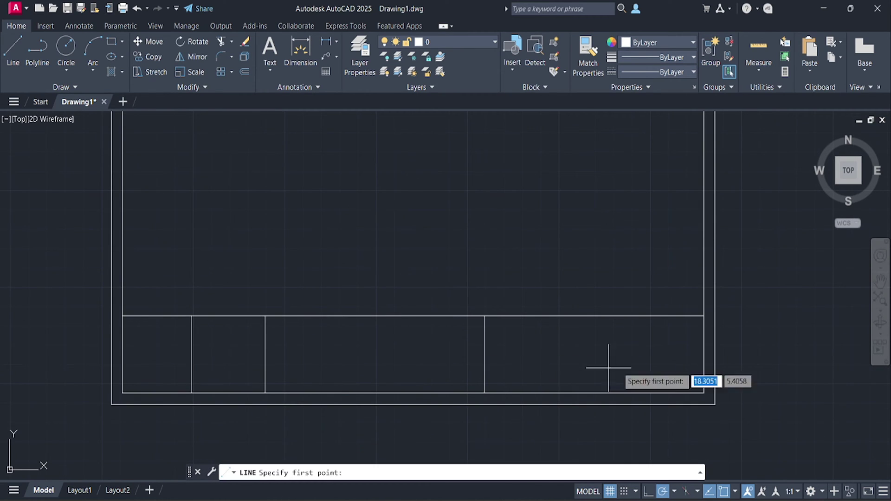
{"action": "middle_click_drag", "start_coordinate": [663, 360], "coordinate": [571, 364]}
{"action": "scroll", "coordinate": [583, 346], "scroll_direction": "up", "scroll_amount": 2}
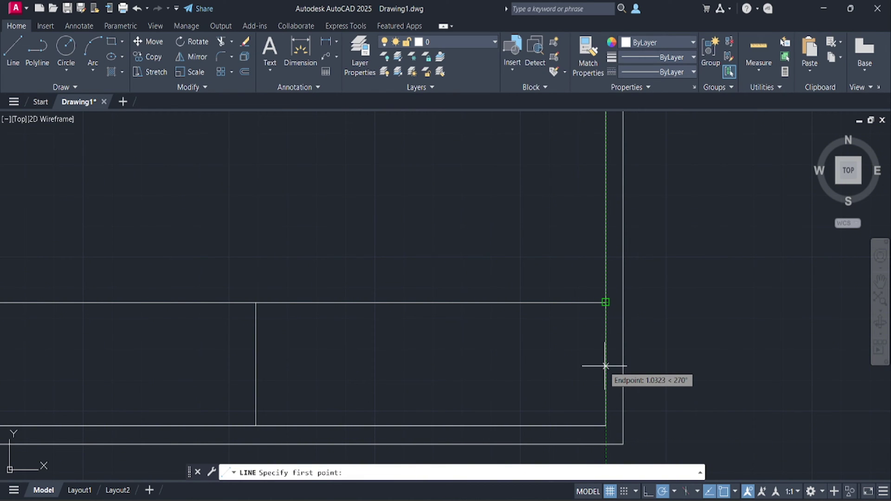
{"action": "type", "text": "0.75"}
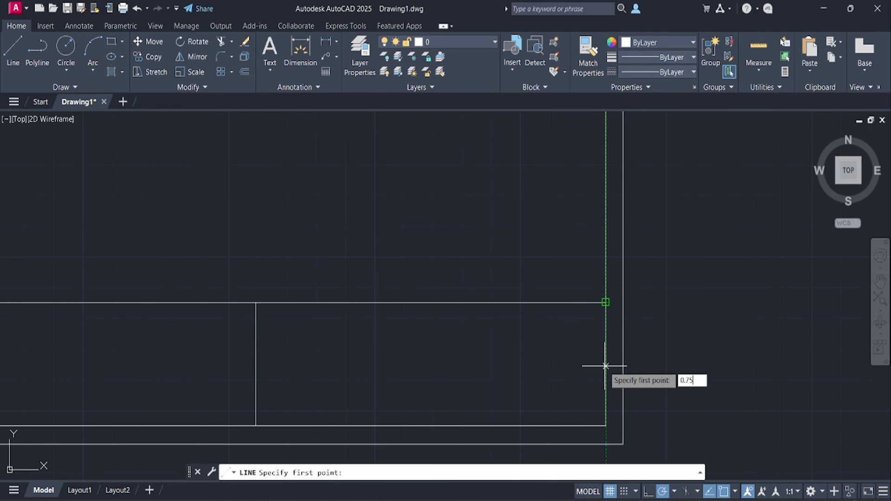
{"action": "key", "text": "Return"}
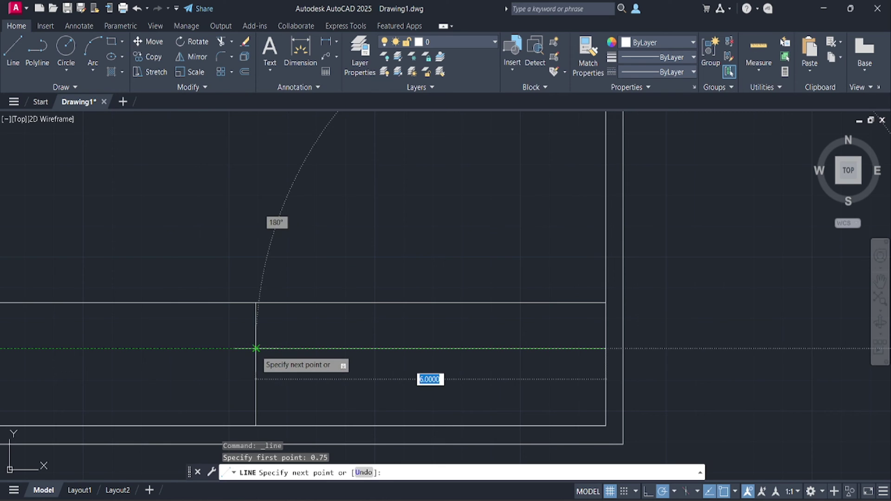
{"action": "key", "text": "Return"}
{"action": "key", "text": "Escape"}
Offset the horizontal line in the title block's right compartment 0.75 downward.
{"action": "mouse_move", "coordinate": [344, 384]}
{"action": "middle_mouse_down"}
{"action": "mouse_move", "coordinate": [390, 372]}
{"action": "mouse_move", "coordinate": [400, 356]}
{"action": "middle_mouse_up"}
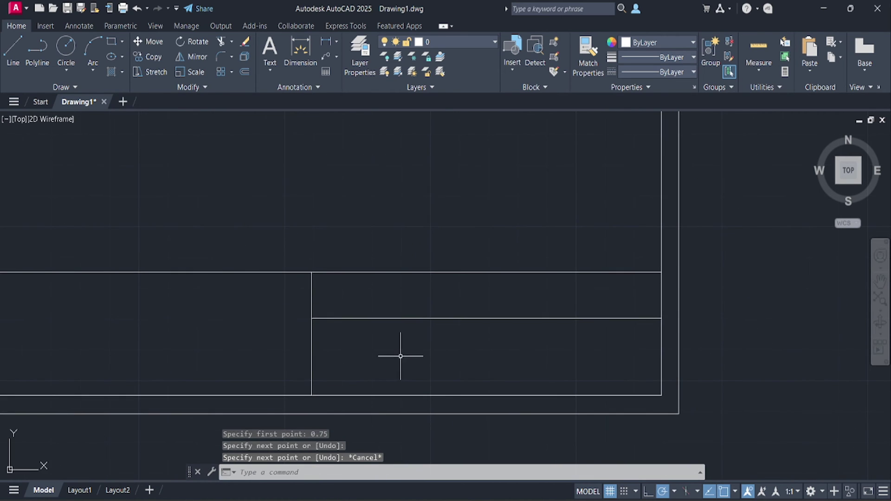
{"action": "left_click", "coordinate": [245, 72]}
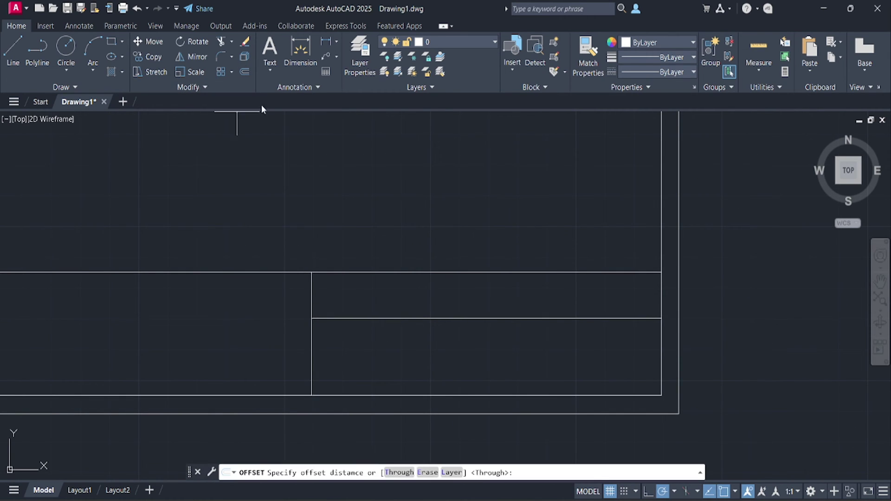
{"action": "key", "text": "Return"}
{"action": "left_click", "coordinate": [427, 319]}
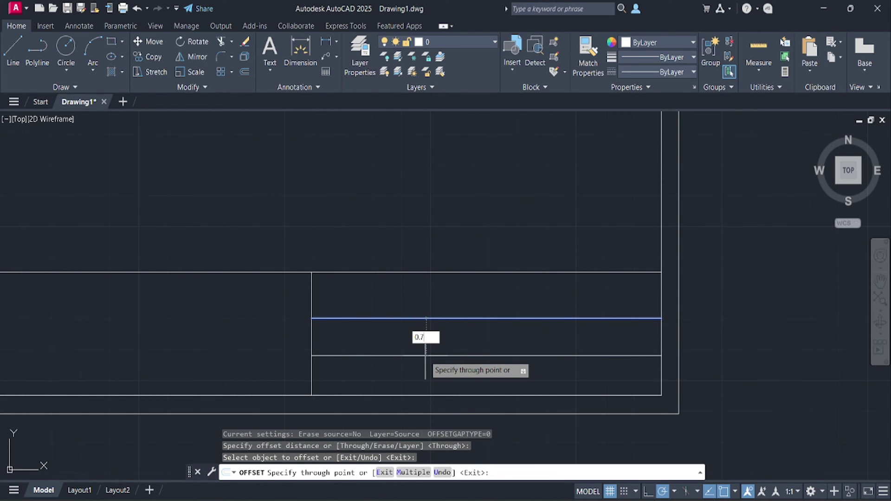
{"action": "type", "text": "0.75"}
{"action": "key", "text": "Return"}
{"action": "key", "text": "Escape"}
Draw a vertical line from the midpoint of the lower horizontal divider down to the inner border, splitting the right compartment's bottom row in two.
{"action": "middle_click_drag", "start_coordinate": [425, 358], "coordinate": [453, 318]}
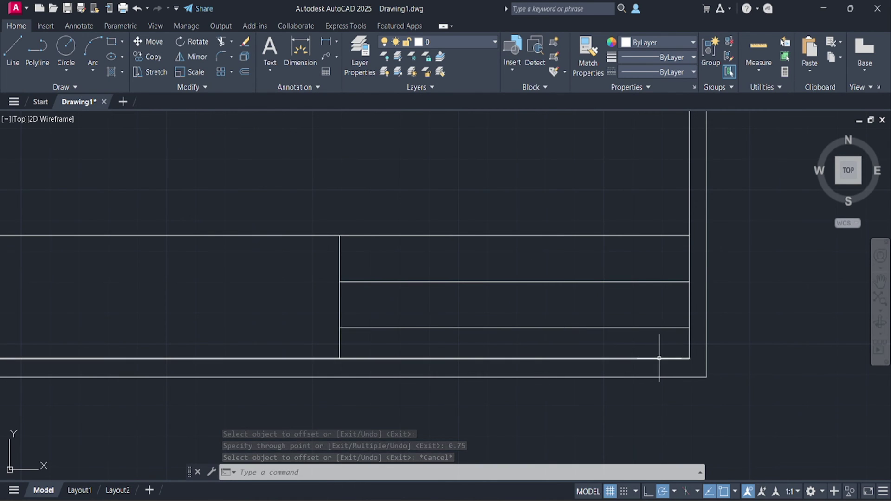
{"action": "left_click", "coordinate": [14, 48]}
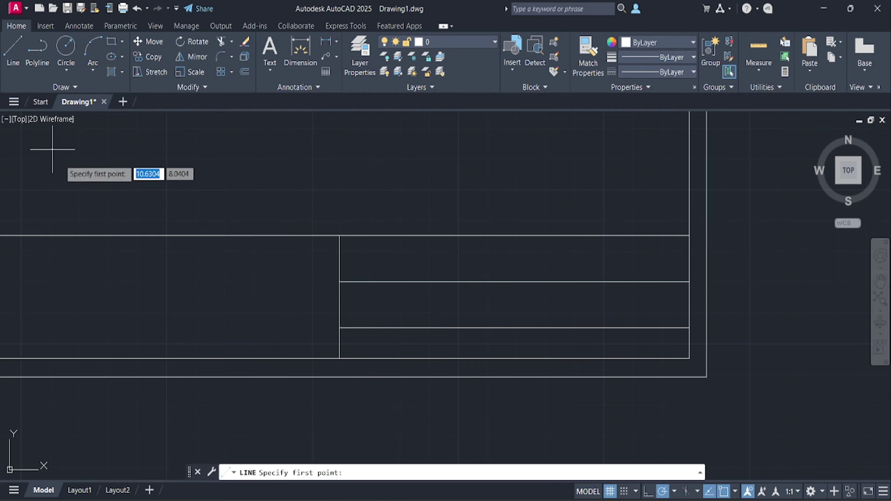
{"action": "left_click", "coordinate": [514, 327]}
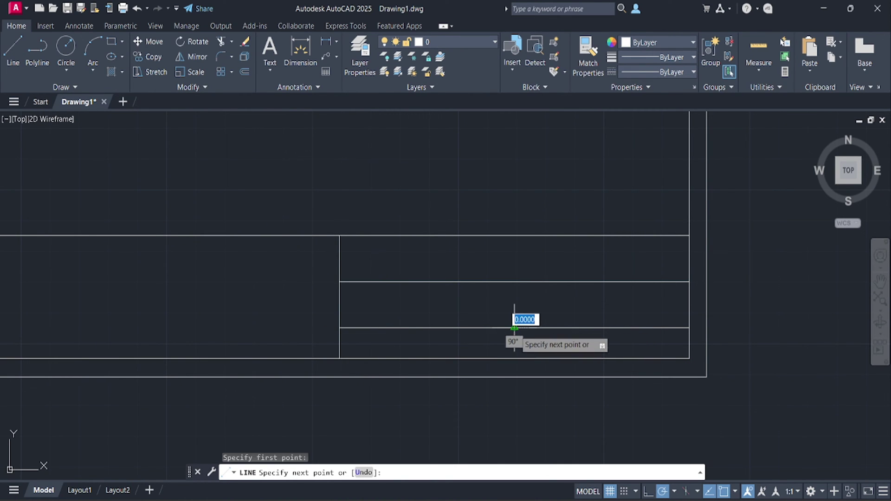
{"action": "left_click", "coordinate": [515, 358]}
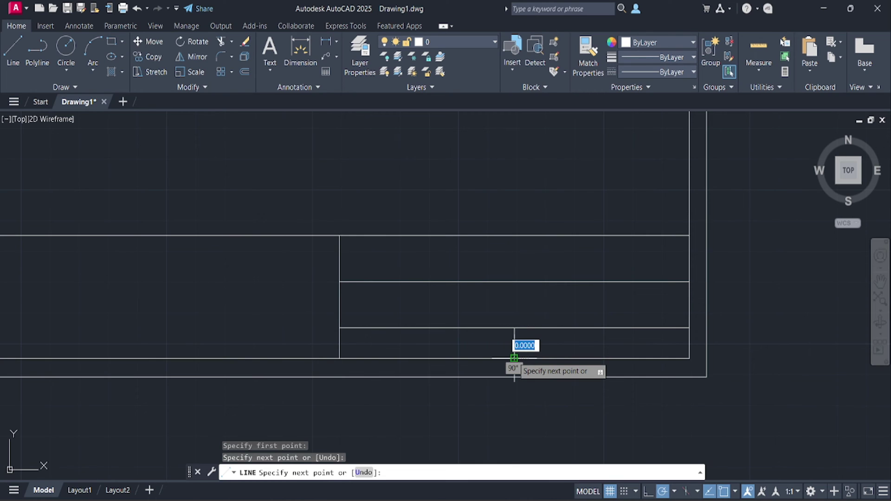
{"action": "key", "text": "Escape"}
Draw a horizontal line across the title block's wide middle compartment, joining the midpoints of its two vertical dividers.
{"action": "scroll", "coordinate": [526, 346], "scroll_direction": "down", "scroll_amount": 1}
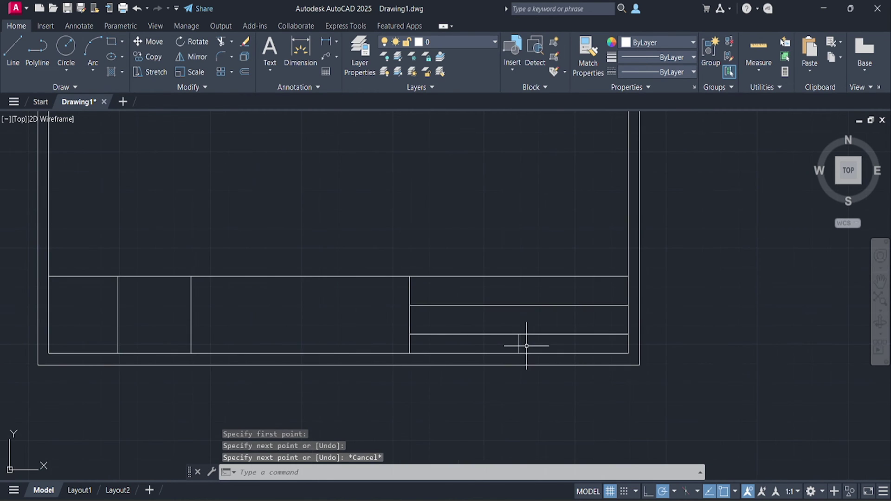
{"action": "middle_click_drag", "start_coordinate": [526, 346], "coordinate": [577, 356]}
{"action": "scroll", "coordinate": [521, 350], "scroll_direction": "up", "scroll_amount": 1}
{"action": "middle_click_drag", "start_coordinate": [521, 350], "coordinate": [617, 372]}
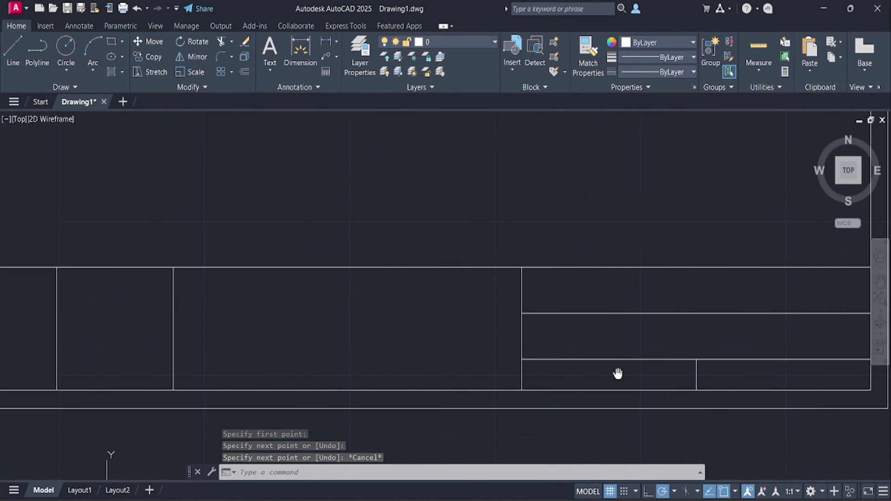
{"action": "scroll", "coordinate": [617, 374], "scroll_direction": "down", "scroll_amount": 2}
{"action": "left_click", "coordinate": [13, 50]}
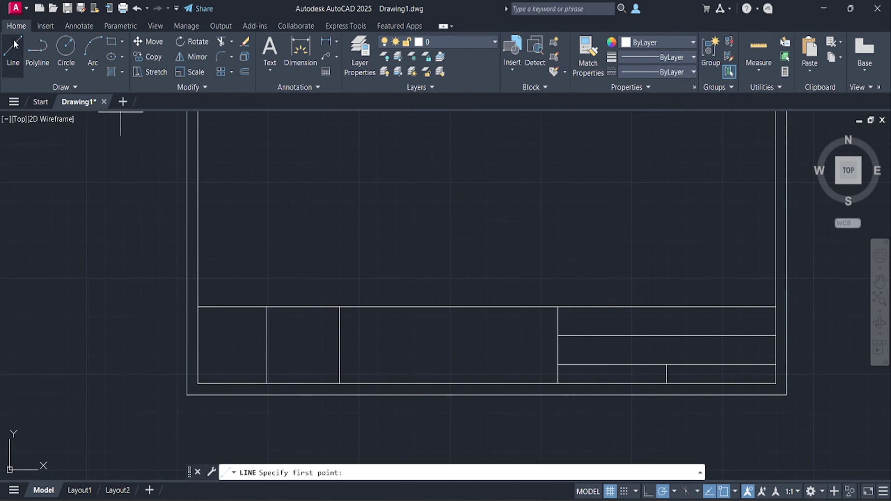
{"action": "left_click", "coordinate": [558, 345]}
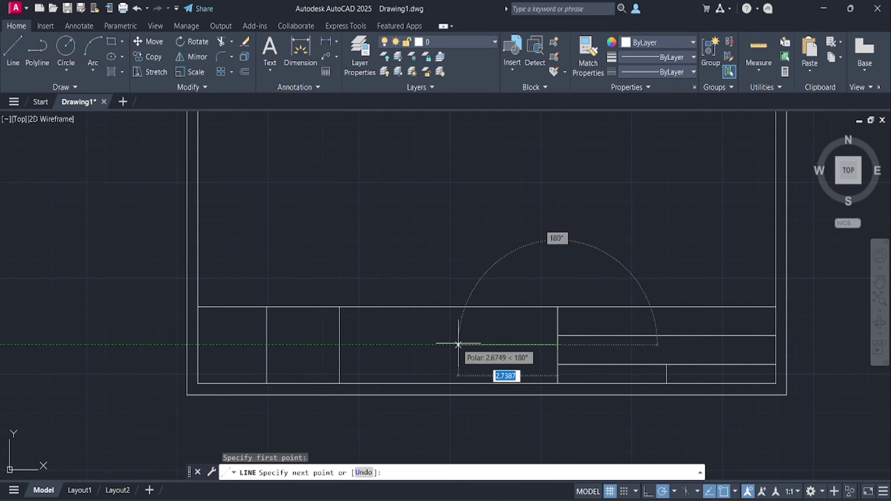
{"action": "left_click", "coordinate": [340, 344]}
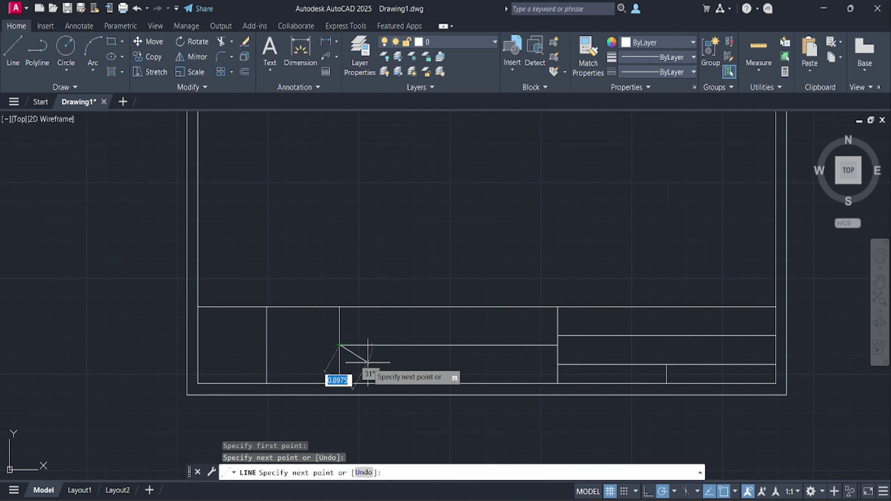
{"action": "key", "text": "Escape"}
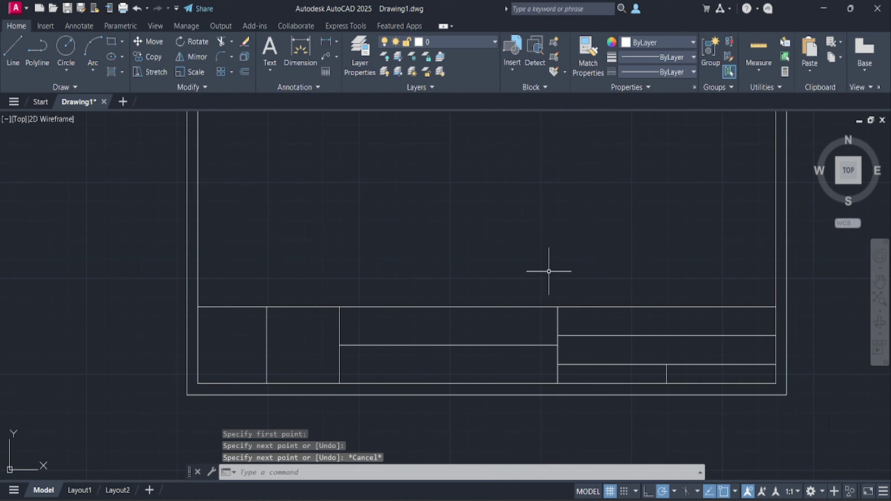
Add the multiline text "WiseCAD" in the top row of the right compartment, starting at the row's upper-left corner.
{"action": "middle_click_drag", "start_coordinate": [549, 270], "coordinate": [511, 300]}
{"action": "scroll", "coordinate": [511, 301], "scroll_direction": "down", "scroll_amount": 3}
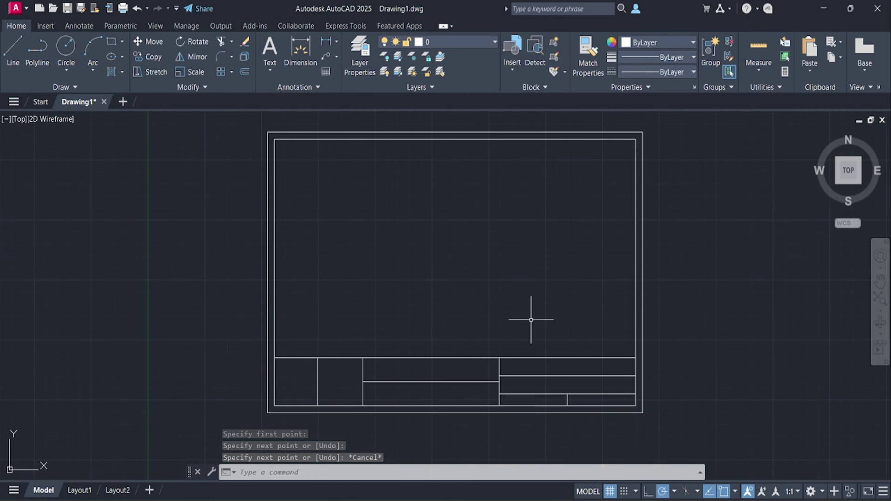
{"action": "scroll", "coordinate": [542, 384], "scroll_direction": "up", "scroll_amount": 2}
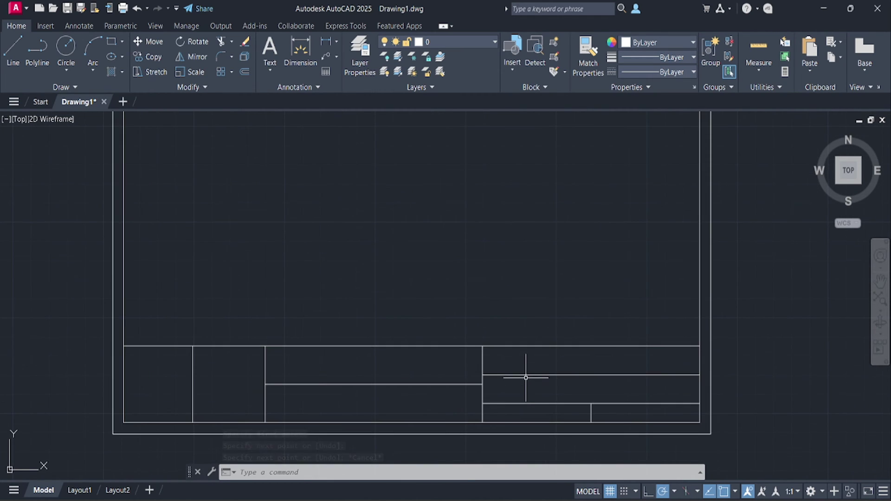
{"action": "scroll", "coordinate": [522, 385], "scroll_direction": "up", "scroll_amount": 2}
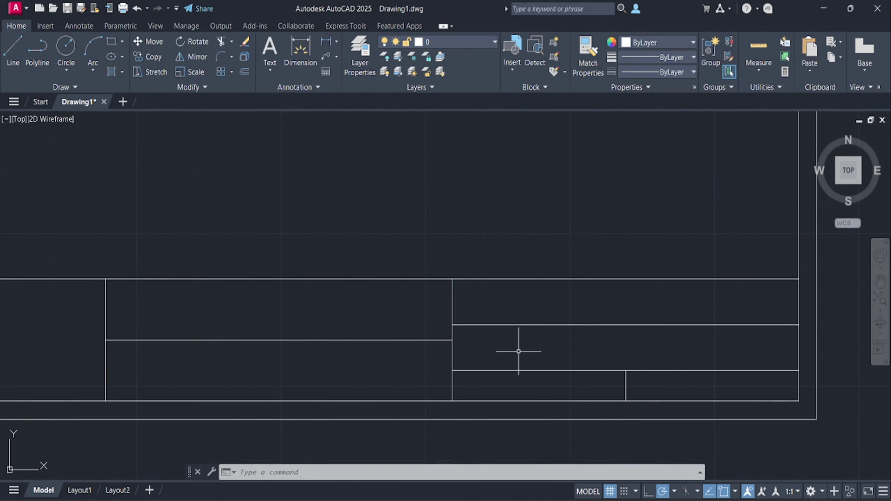
{"action": "left_click", "coordinate": [270, 71]}
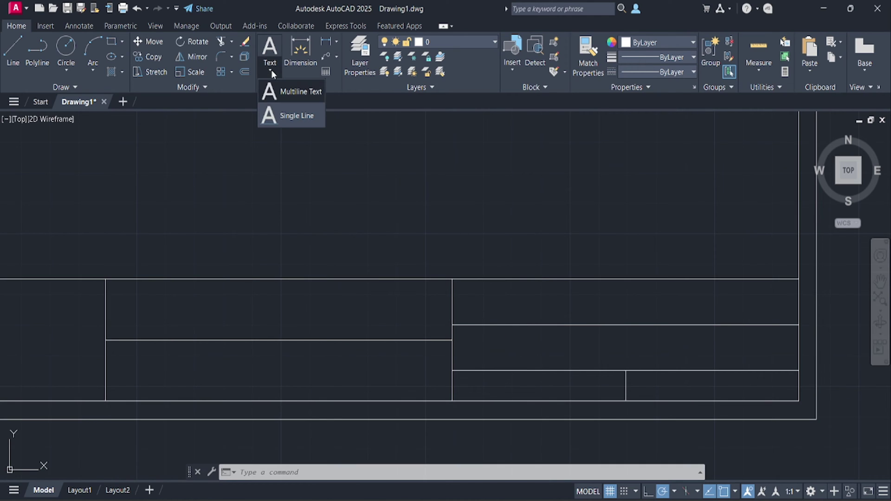
{"action": "left_click", "coordinate": [285, 92]}
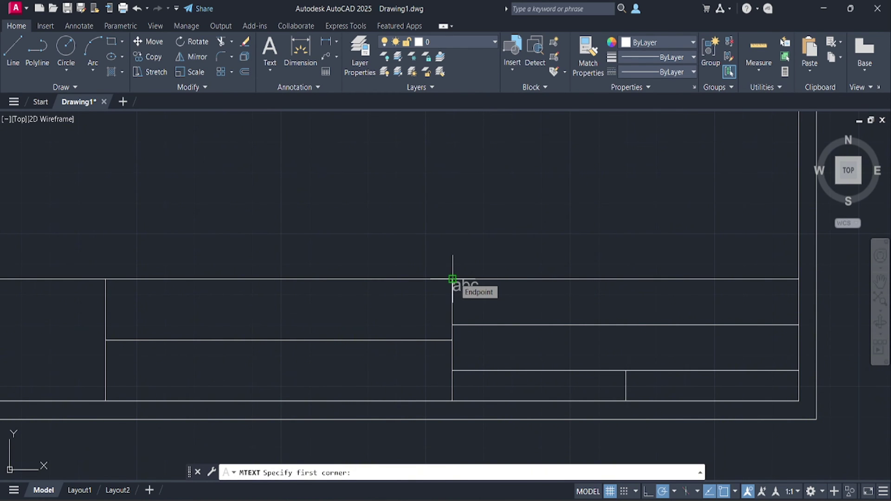
{"action": "left_click", "coordinate": [452, 279]}
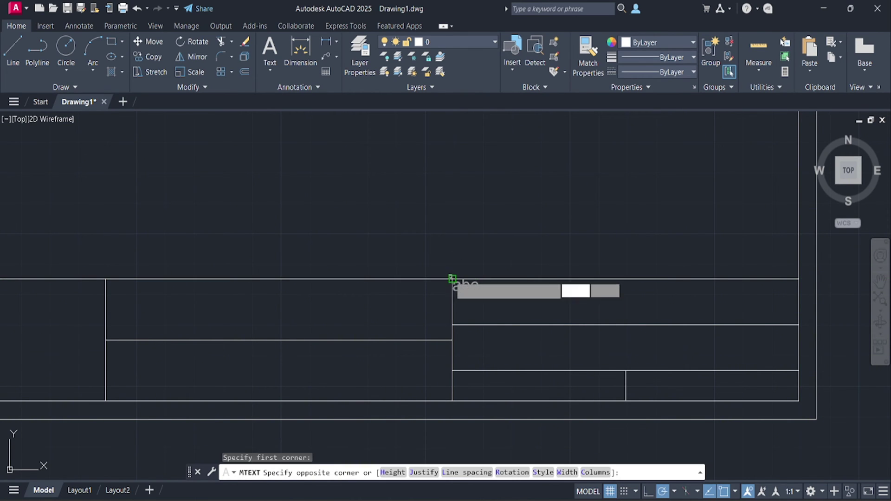
{"action": "left_click", "coordinate": [643, 321]}
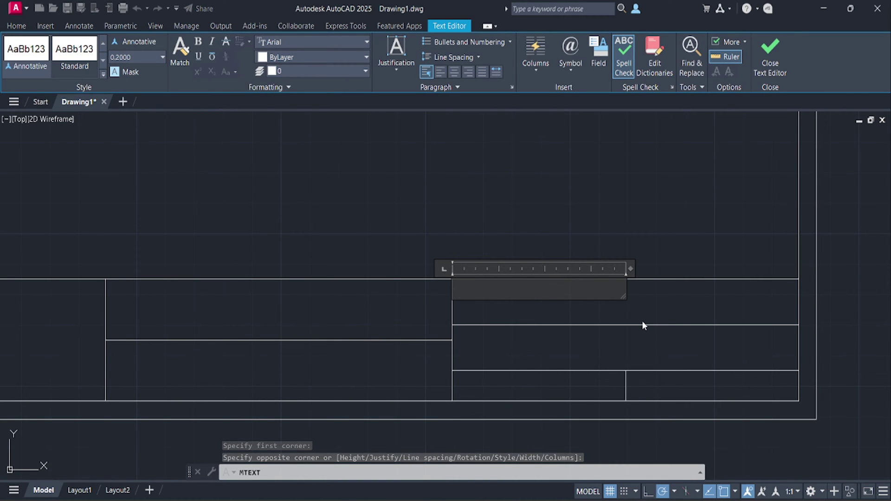
{"action": "type", "text": "WiseCAD"}
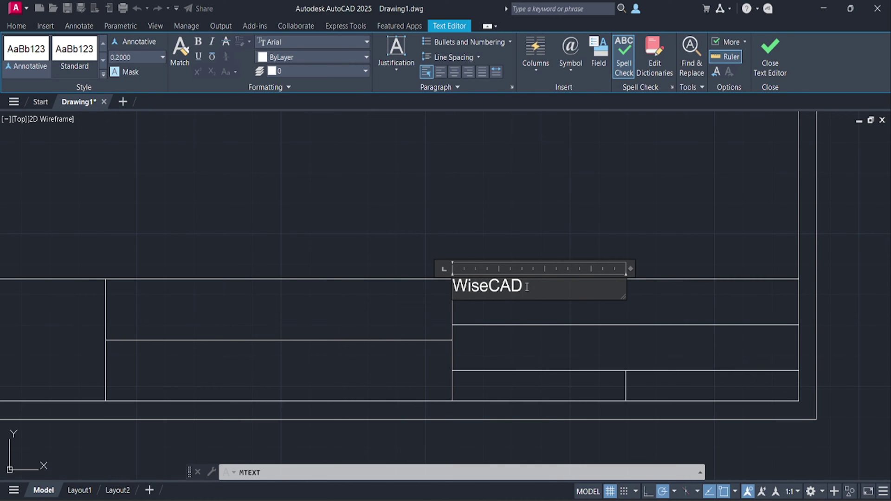
Set the "WiseCAD" text height to 0.4 and finish editing the text.
{"action": "left_click_drag", "start_coordinate": [534, 284], "coordinate": [443, 283]}
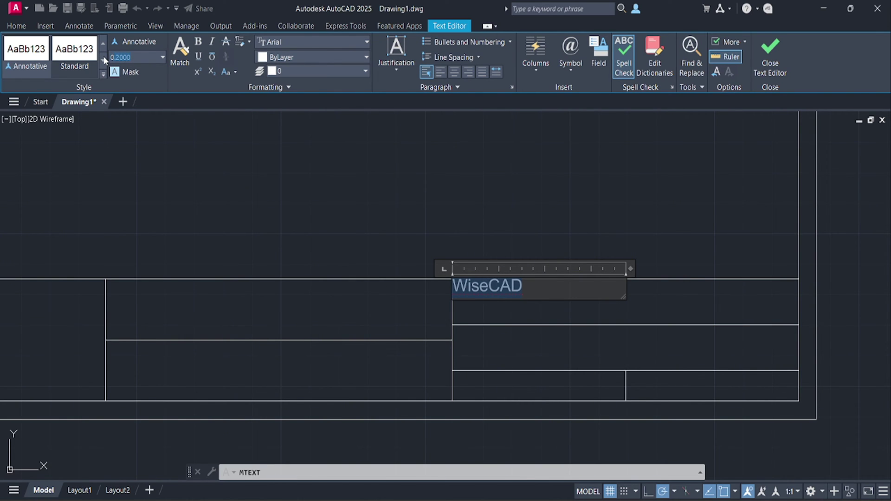
{"action": "type", "text": "0.4"}
{"action": "key", "text": "Return"}
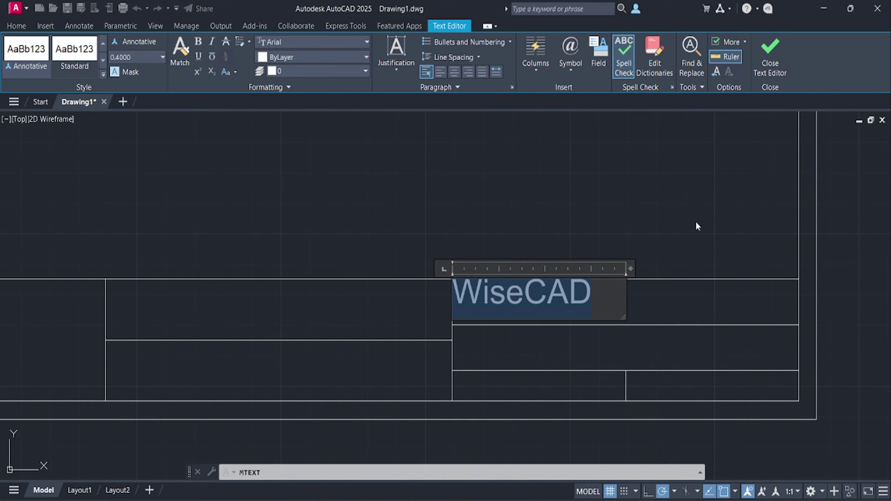
{"action": "left_click", "coordinate": [772, 57]}
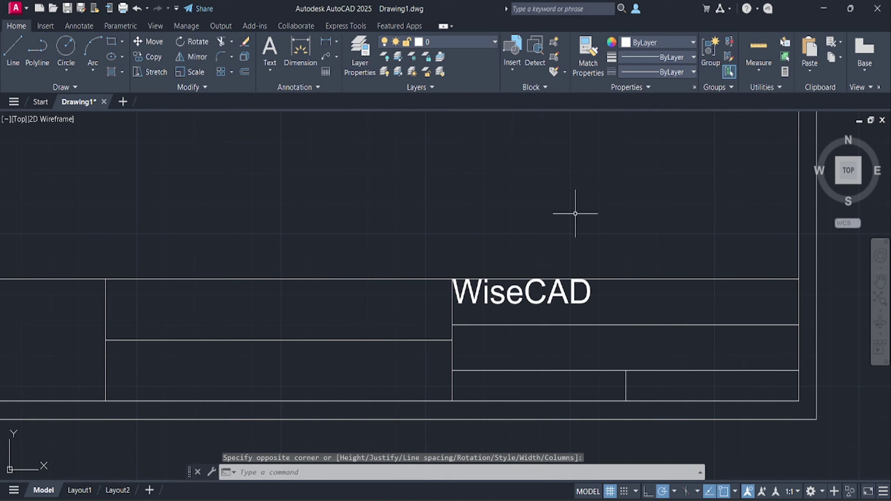
Move the "WiseCAD" text to about the centre of the right compartment's top row.
{"action": "left_click", "coordinate": [521, 293]}
{"action": "left_click", "coordinate": [453, 279]}
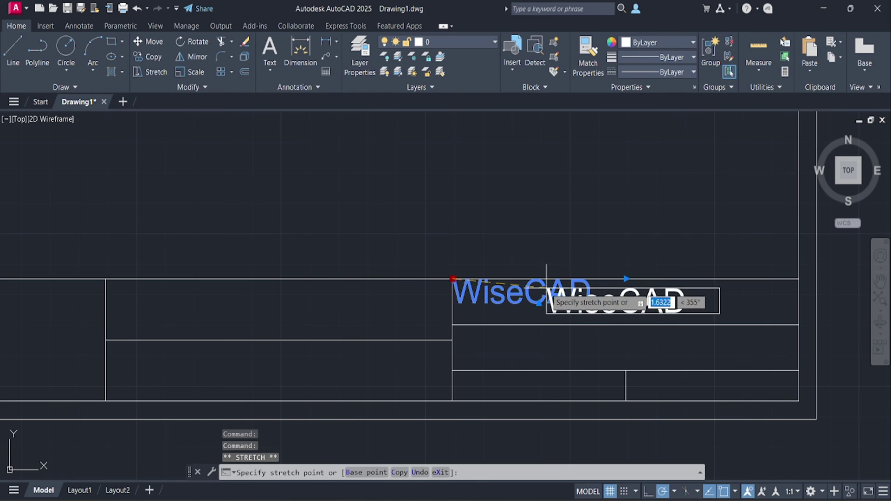
{"action": "key", "text": "Escape"}
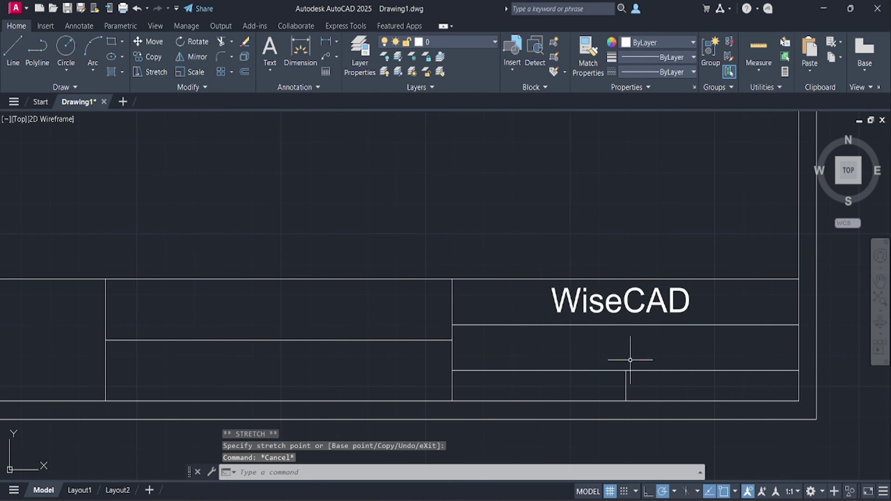
Copy the "WiseCAD" text straight down into the second row, using the compartment's upper-left corner as base point.
{"action": "middle_click_drag", "start_coordinate": [628, 362], "coordinate": [625, 339]}
{"action": "middle_click_drag", "start_coordinate": [714, 334], "coordinate": [680, 317]}
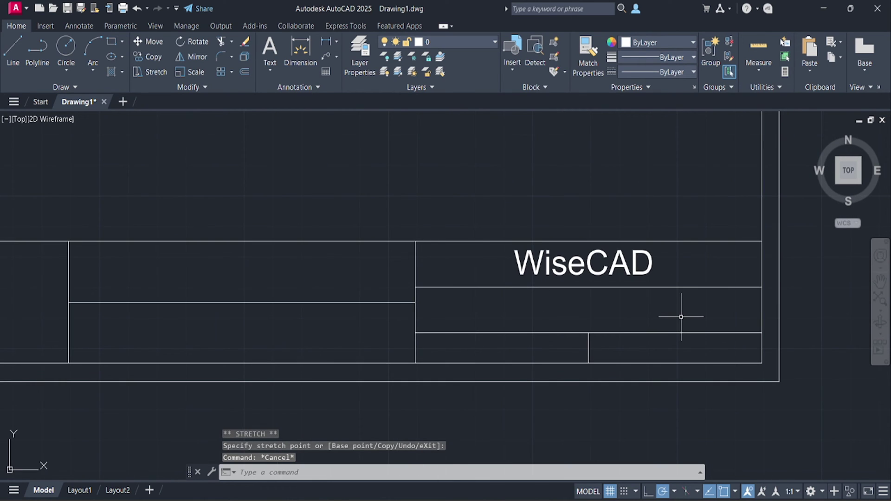
{"action": "left_click", "coordinate": [147, 56]}
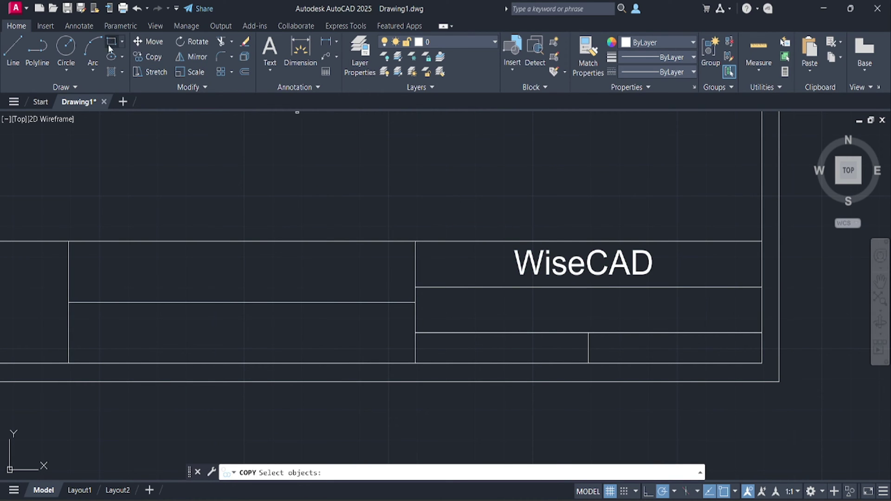
{"action": "left_click", "coordinate": [522, 259]}
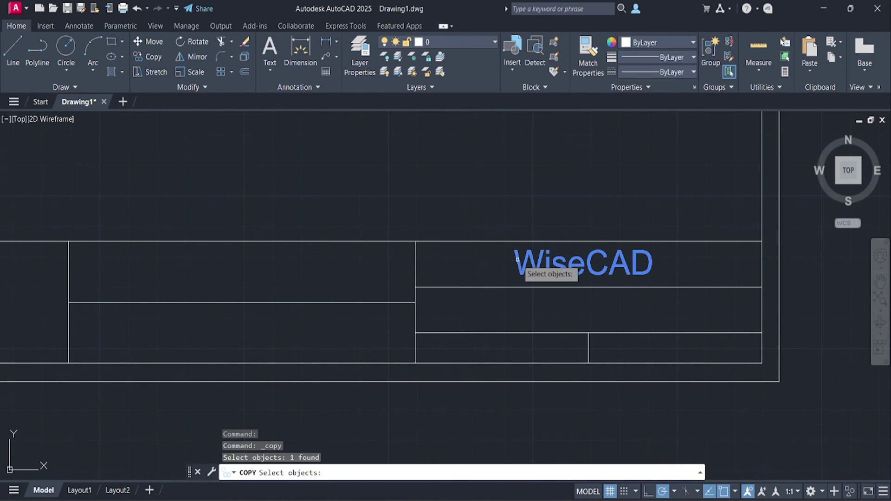
{"action": "key", "text": "Return"}
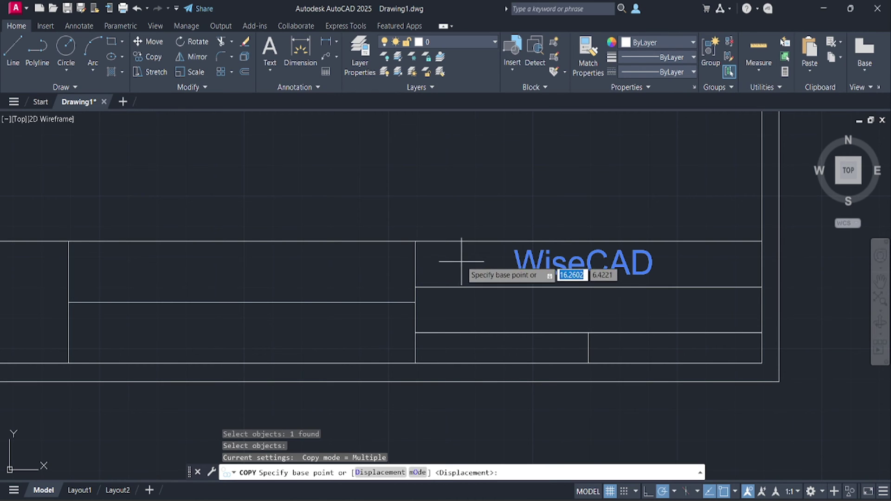
{"action": "left_click", "coordinate": [415, 242]}
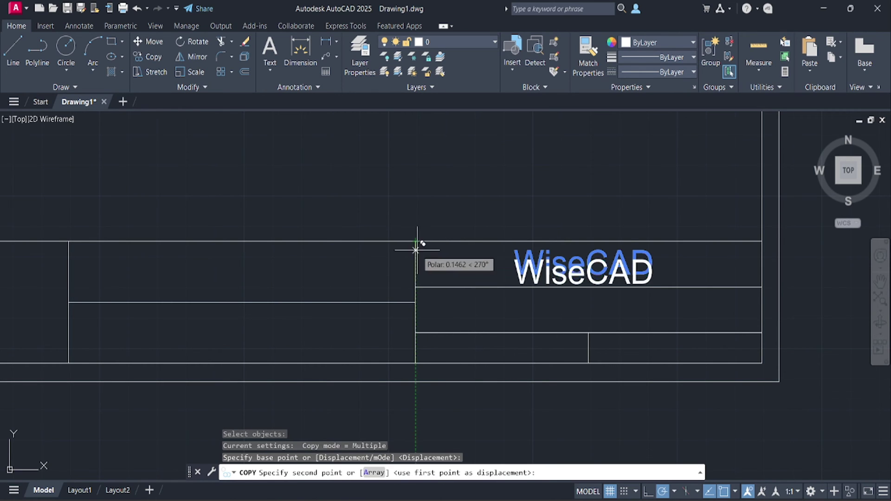
{"action": "left_click", "coordinate": [416, 282]}
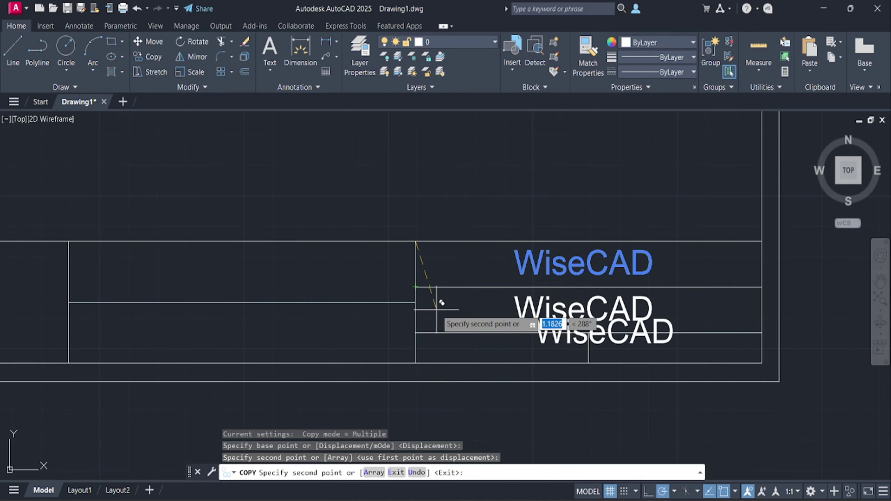
{"action": "key", "text": "Escape"}
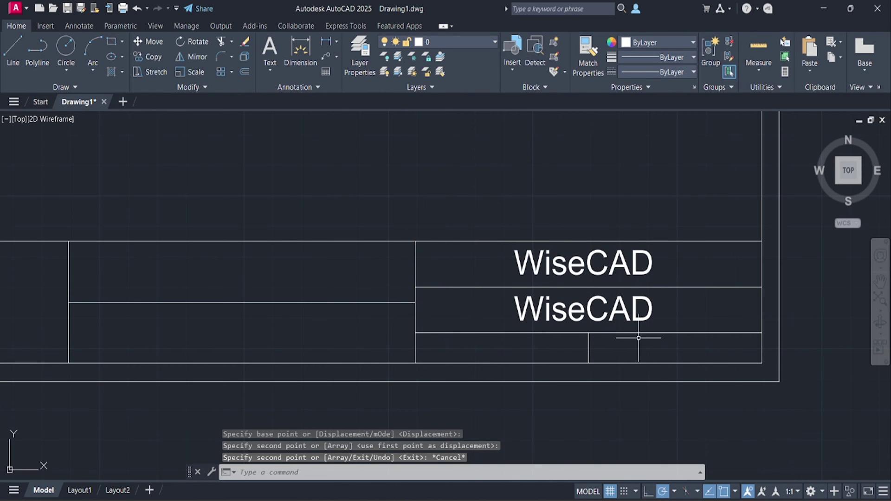
Replace the copied "WiseCAD" text in the right compartment's second row with "Title Block".
{"action": "left_click", "coordinate": [615, 322]}
{"action": "double_click", "coordinate": [601, 319]}
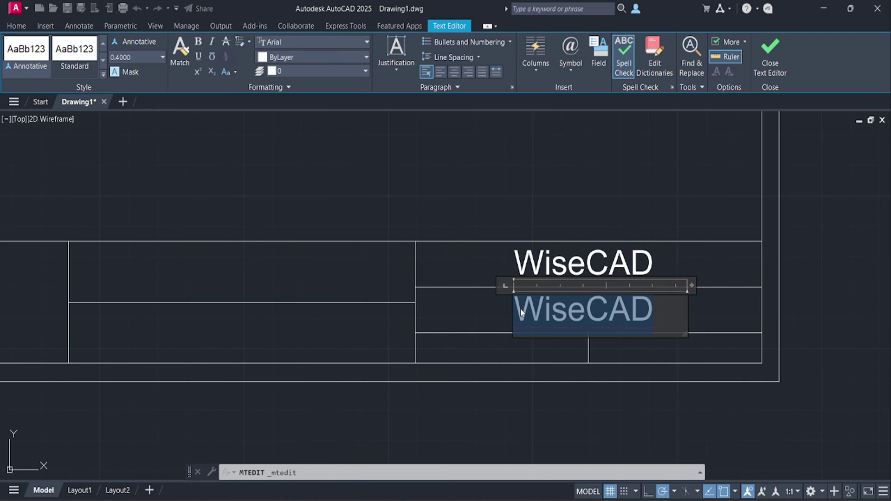
{"action": "type", "text": "Title"}
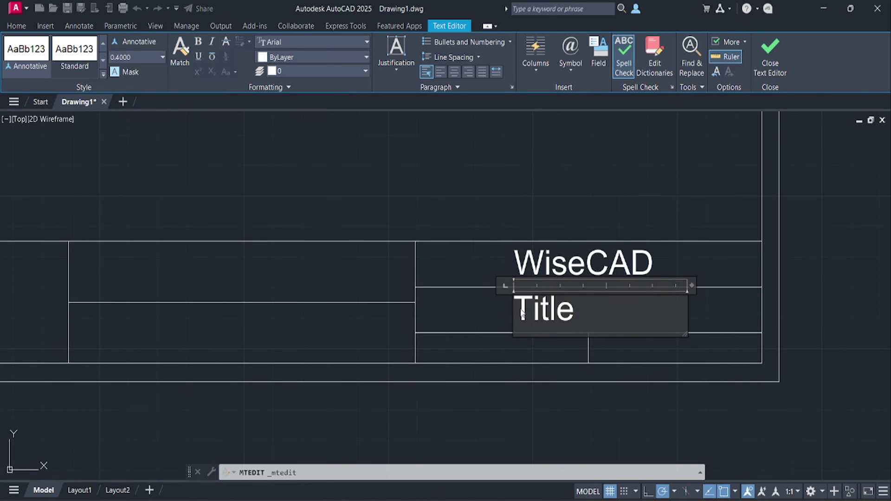
{"action": "type", "text": " Block"}
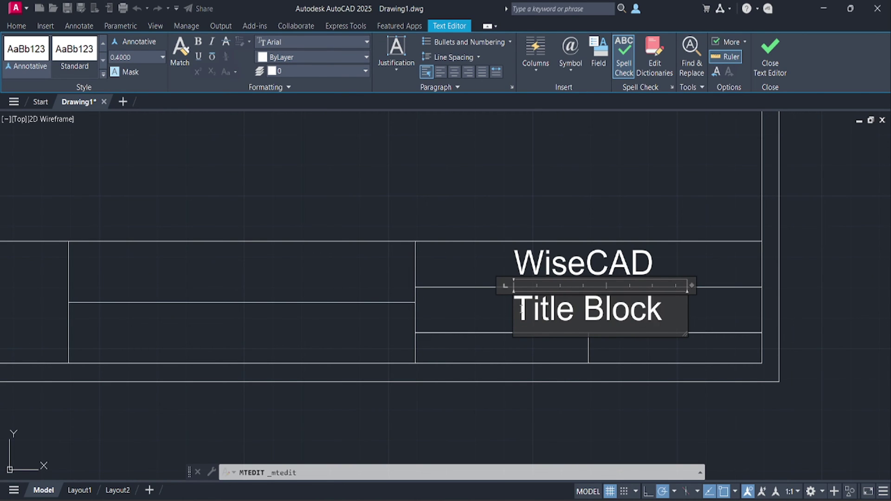
{"action": "left_click", "coordinate": [470, 232]}
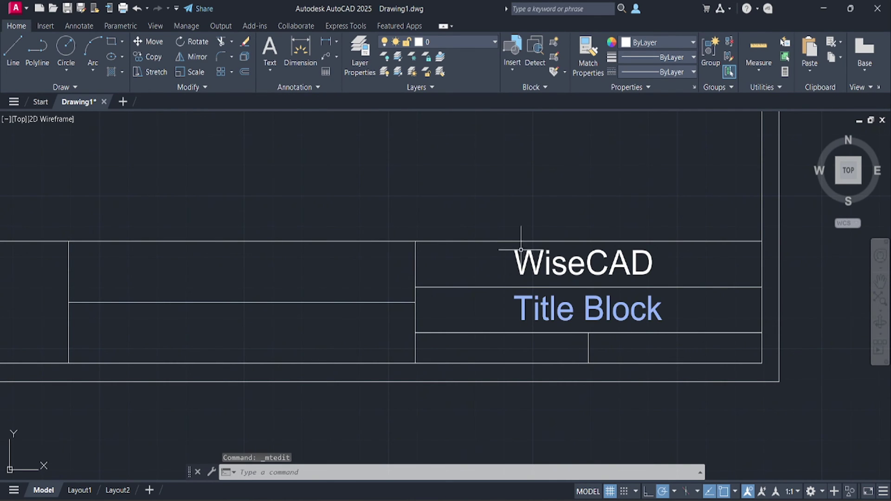
Add the multiline text "Scale 1 of 1" in the left cell below "Title Block", starting at the cell's upper-left corner.
{"action": "left_click", "coordinate": [270, 52]}
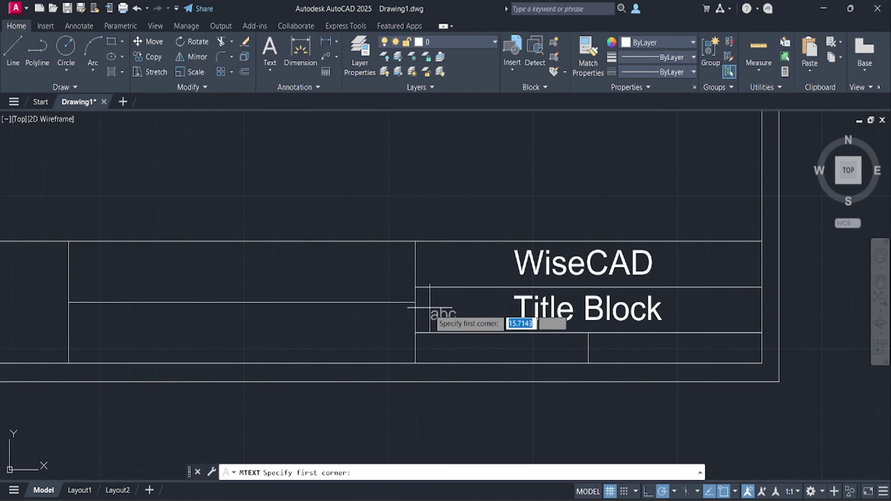
{"action": "left_click", "coordinate": [416, 333]}
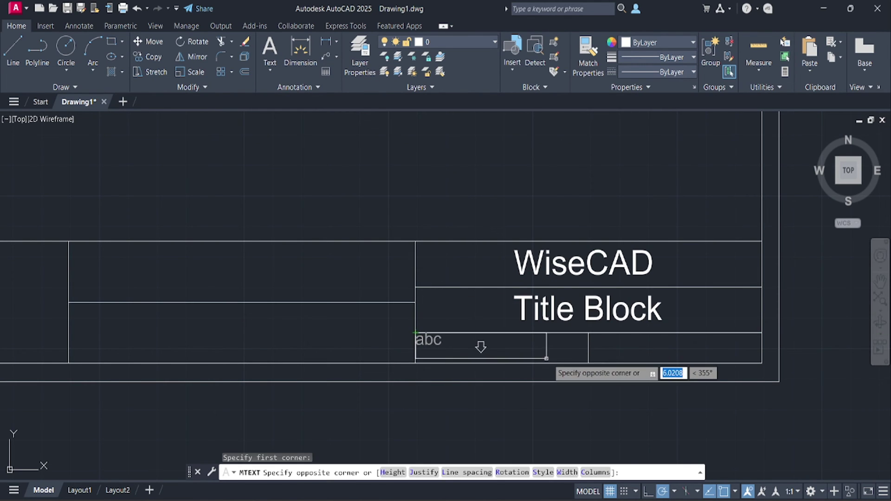
{"action": "left_click", "coordinate": [555, 363]}
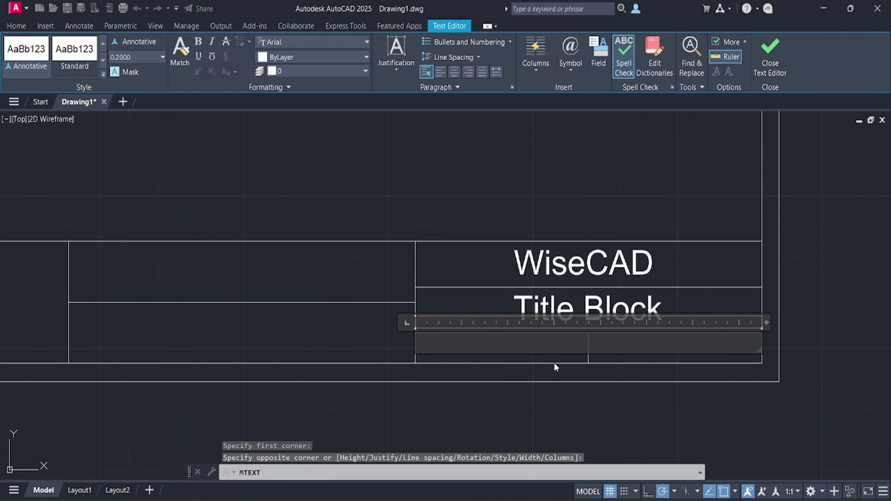
{"action": "type", "text": "Scale 1"}
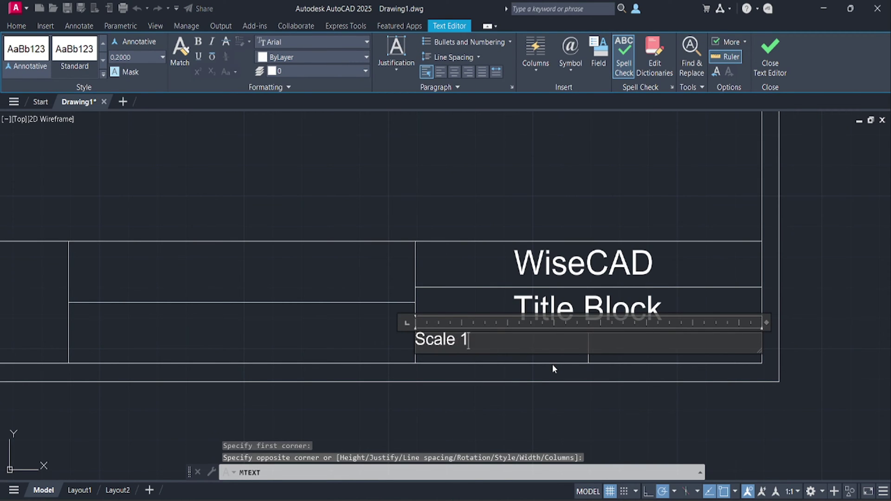
{"action": "type", "text": " of 1"}
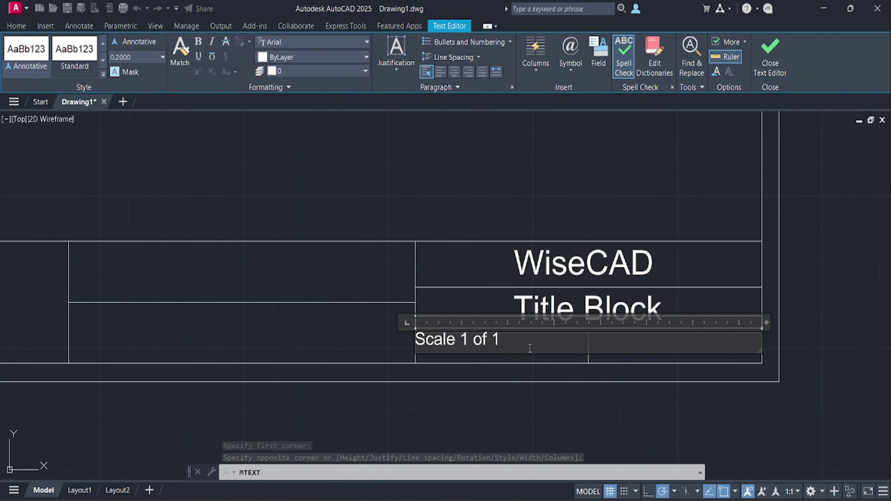
Set the "Scale 1 of 1" text height to 0.3 and finish editing the text.
{"action": "left_click_drag", "start_coordinate": [530, 348], "coordinate": [426, 342]}
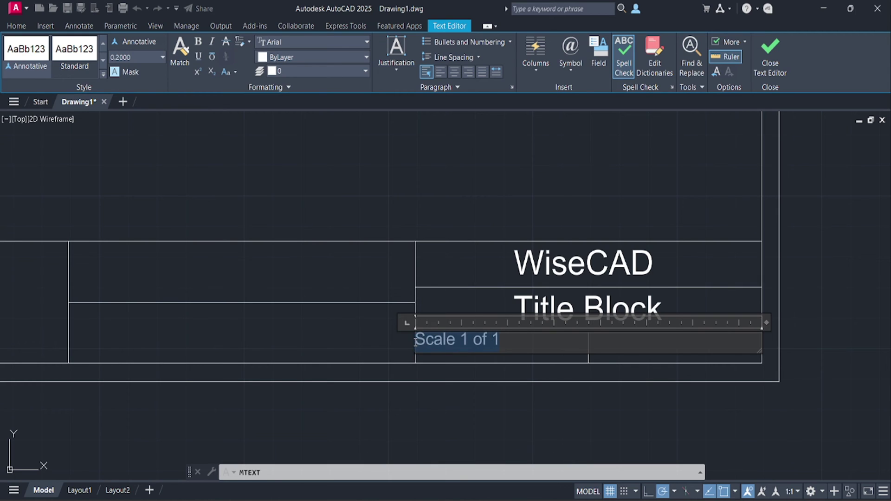
{"action": "left_click", "coordinate": [141, 53]}
{"action": "type", "text": "0.3"}
{"action": "key", "text": "Return"}
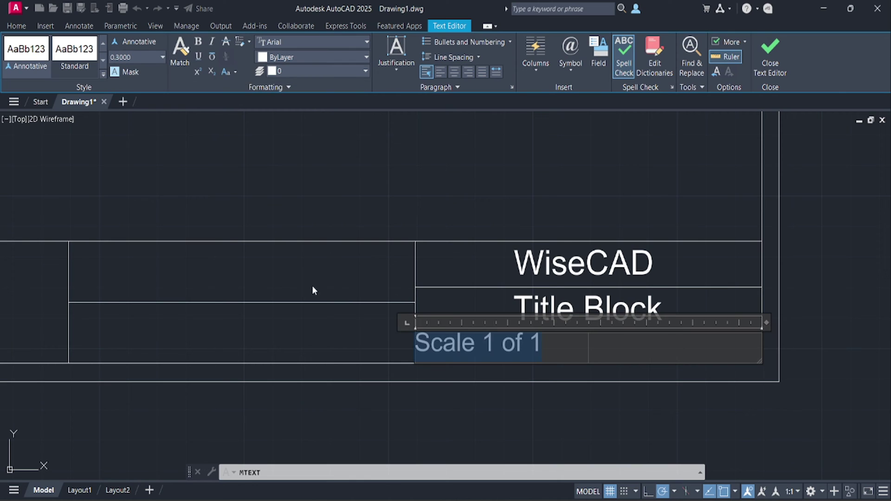
{"action": "left_click", "coordinate": [337, 305]}
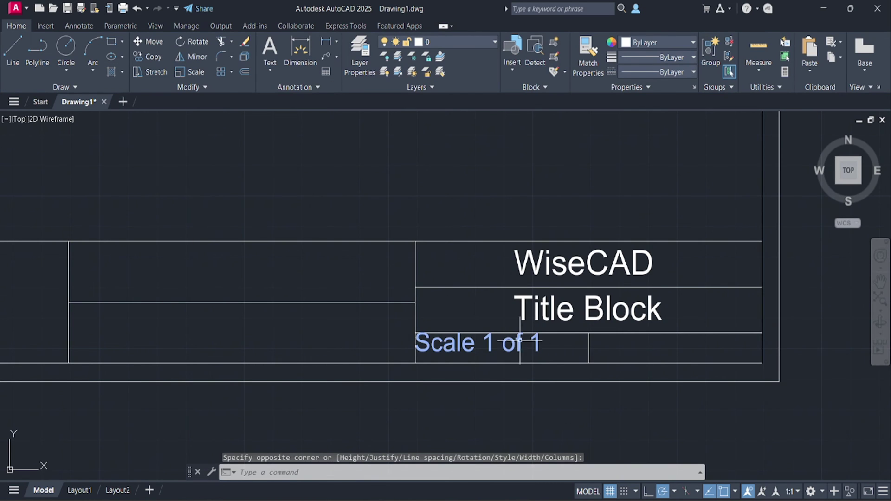
Copy the "Scale 1 of 1" text into the adjacent right cell, from one cell's upper-left corner to the other's.
{"action": "left_click", "coordinate": [149, 56]}
{"action": "left_click", "coordinate": [428, 342]}
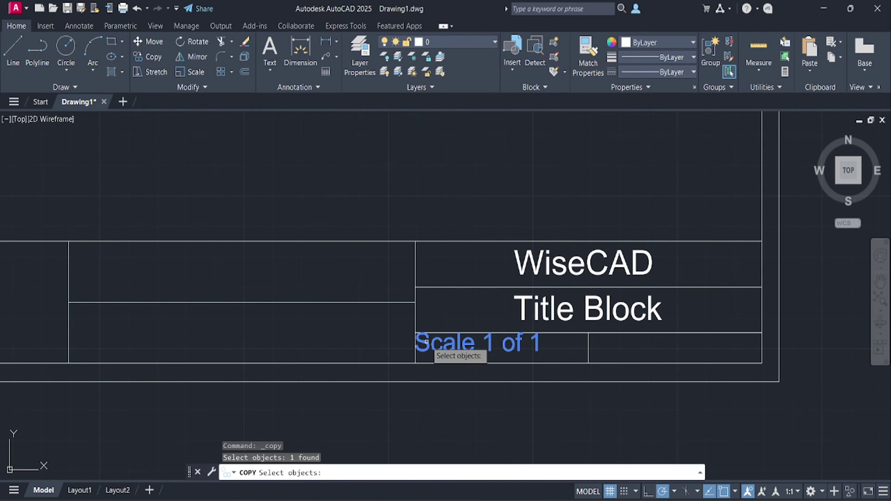
{"action": "key", "text": "Return"}
{"action": "left_click", "coordinate": [415, 334]}
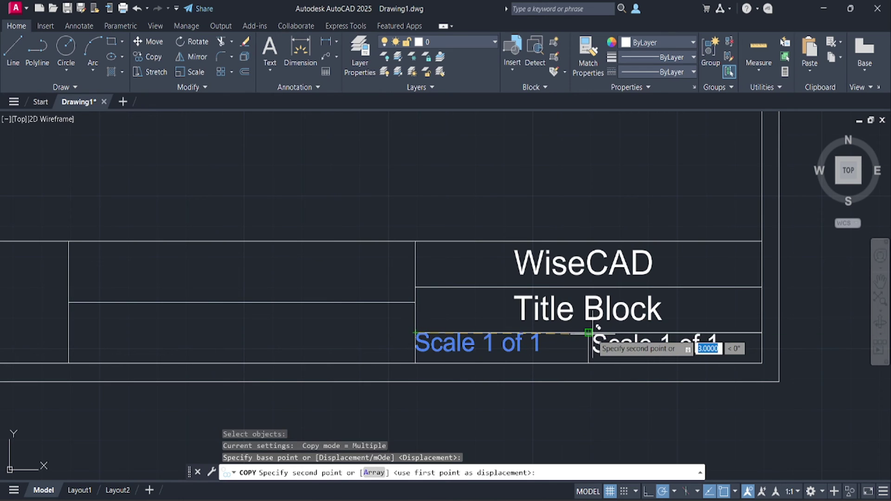
{"action": "left_click", "coordinate": [587, 334]}
{"action": "key", "text": "Escape"}
Change the copied text in the bottom row's right cell to "Sheet 1 of 1".
{"action": "left_click", "coordinate": [613, 344]}
{"action": "double_click", "coordinate": [613, 344]}
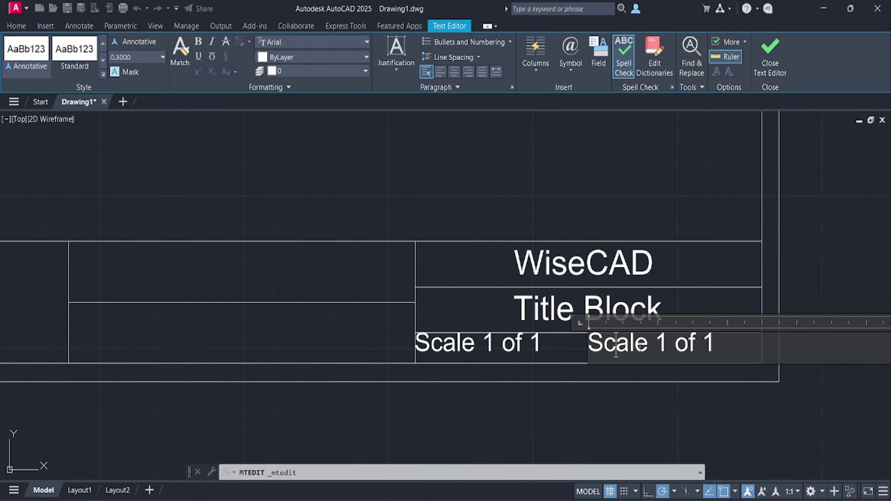
{"action": "left_click_drag", "start_coordinate": [651, 346], "coordinate": [620, 346]}
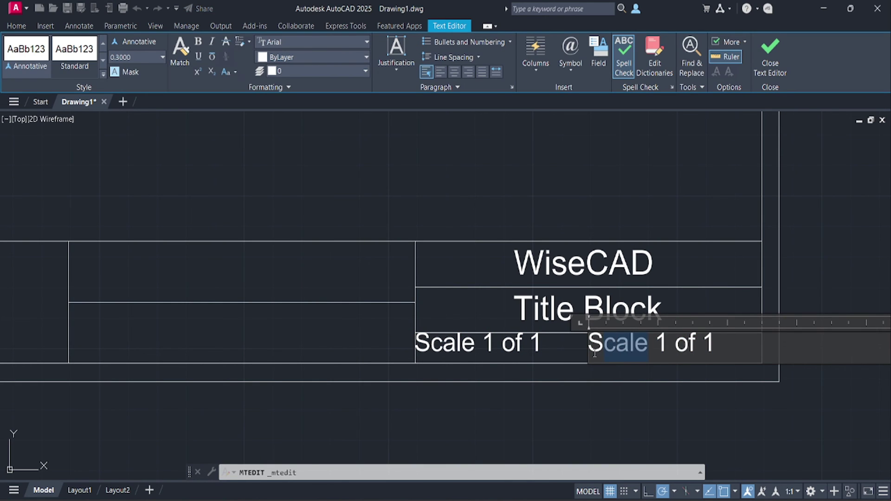
{"action": "type", "text": "heet"}
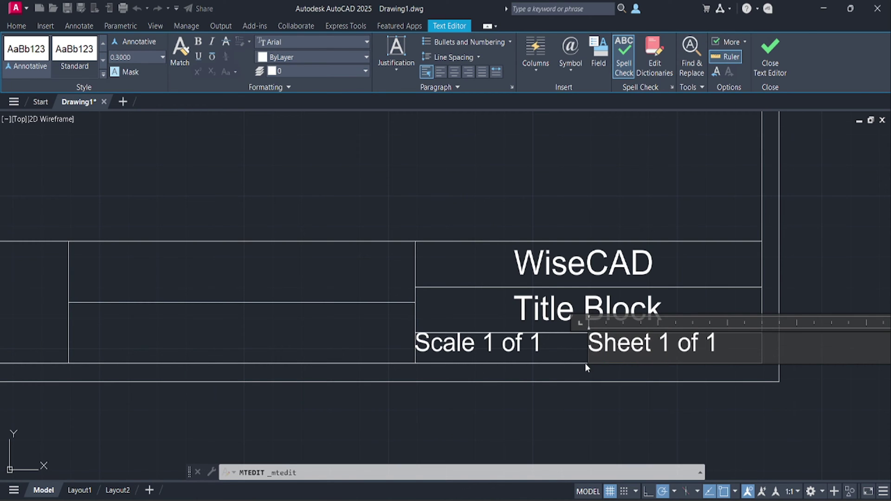
{"action": "left_click", "coordinate": [586, 366]}
Move the "Scale 1 of 1" and "Sheet 1 of 1" texts slightly right and down to about the centre of their cells.
{"action": "left_click", "coordinate": [461, 345]}
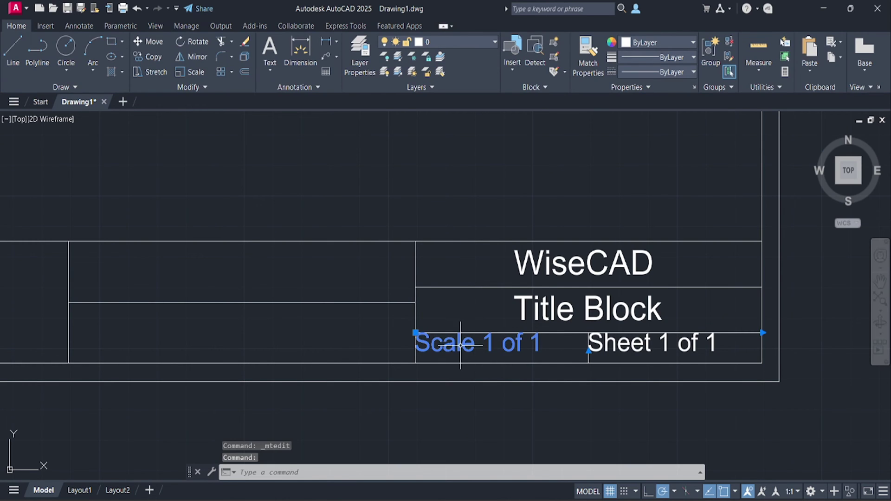
{"action": "left_click", "coordinate": [415, 333]}
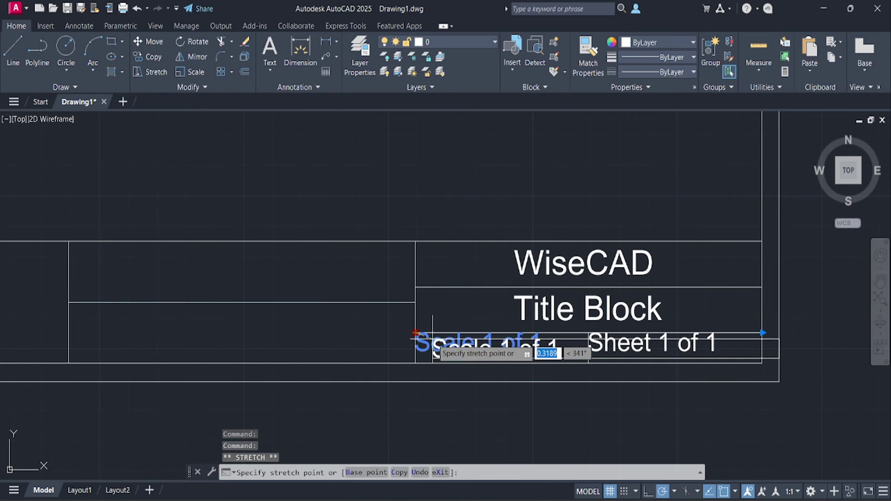
{"action": "left_click", "coordinate": [433, 339]}
{"action": "left_click", "coordinate": [597, 342]}
{"action": "left_click", "coordinate": [590, 332]}
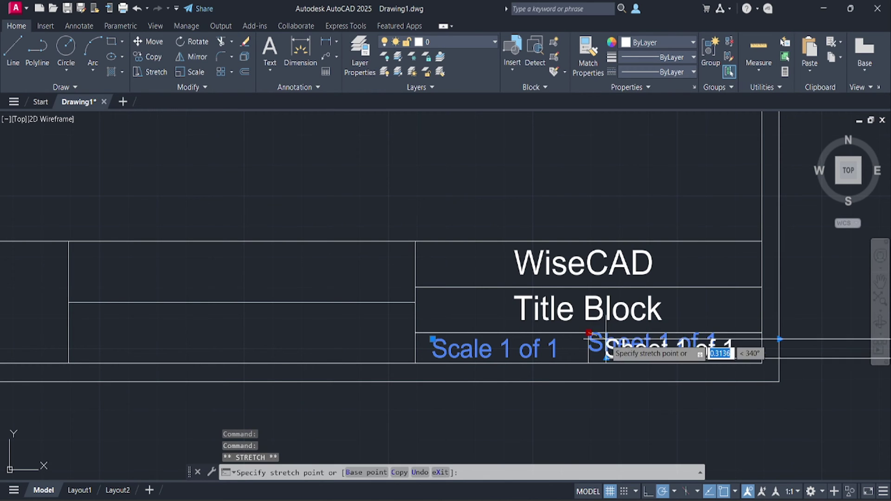
{"action": "left_click", "coordinate": [613, 342]}
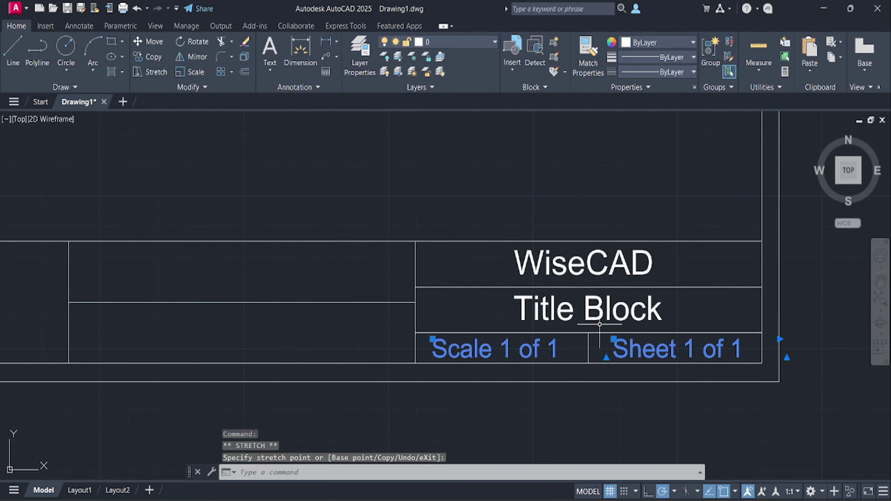
Move the "Title Block" text about 0.16 to the left within its row and clear the selection.
{"action": "left_click", "coordinate": [513, 297]}
{"action": "left_click", "coordinate": [510, 296]}
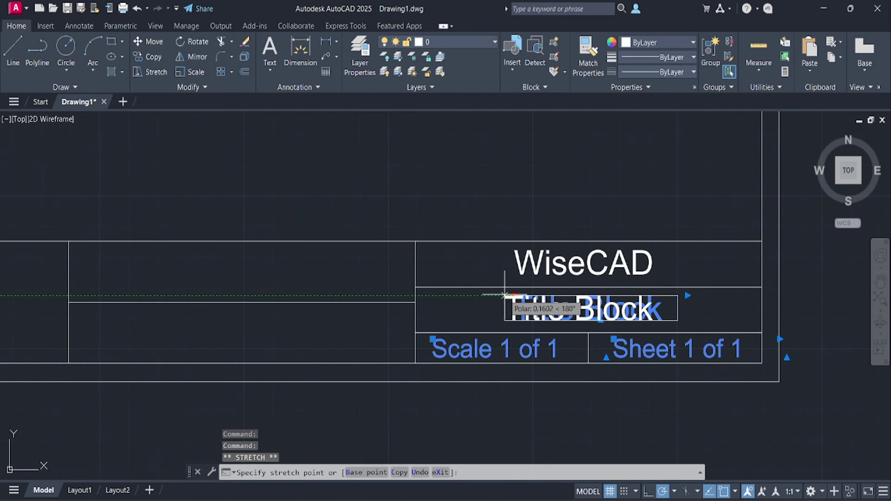
{"action": "key", "text": "Escape"}
{"action": "scroll", "coordinate": [510, 295], "scroll_direction": "down", "scroll_amount": 2}
{"action": "middle_click_drag", "start_coordinate": [510, 296], "coordinate": [540, 292]}
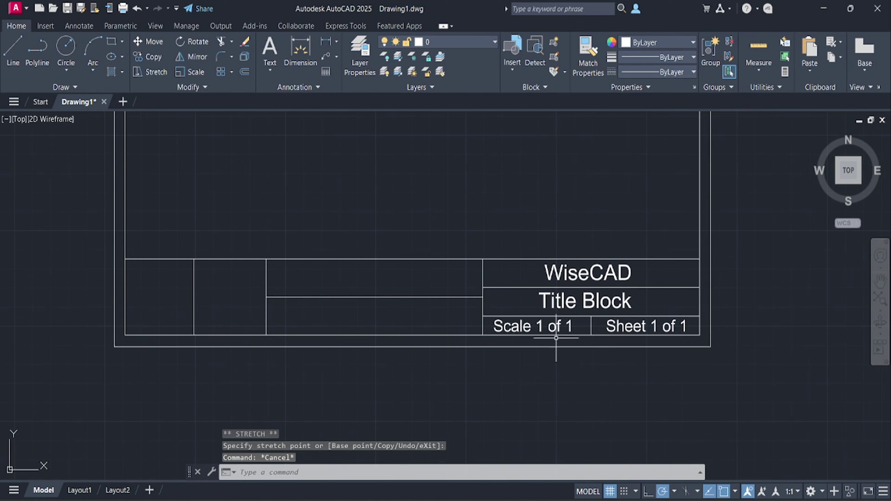
Copy the "Scale 1 of 1" text by its upper-left point to the upper-left corners of the middle compartment's two cells.
{"action": "left_click", "coordinate": [503, 325]}
{"action": "scroll", "coordinate": [503, 325], "scroll_direction": "up", "scroll_amount": 2}
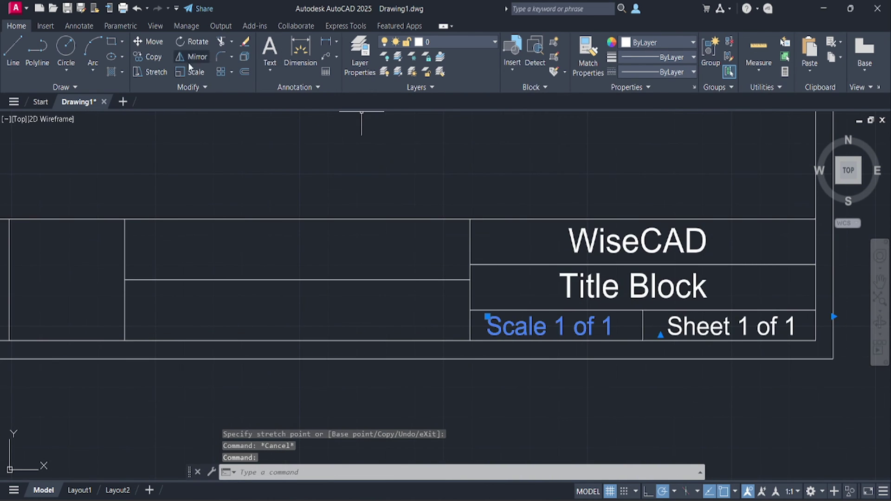
{"action": "key", "text": "Escape"}
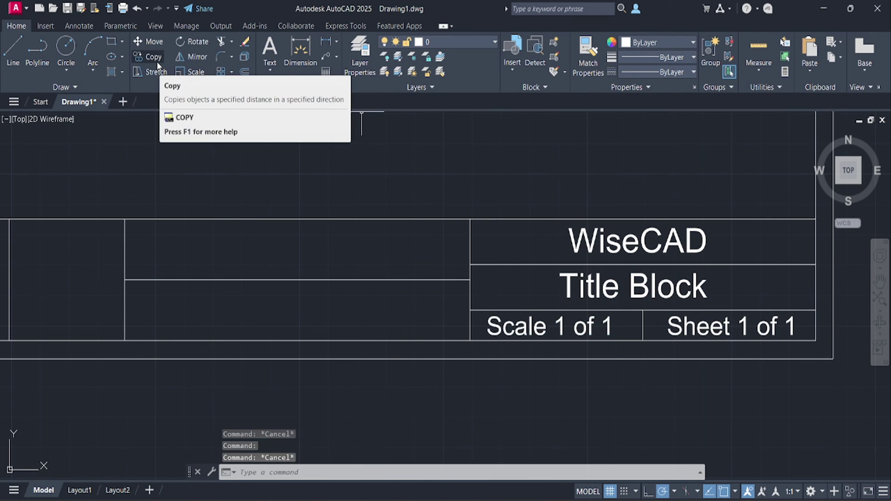
{"action": "left_click", "coordinate": [154, 57]}
{"action": "scroll", "coordinate": [533, 350], "scroll_direction": "up", "scroll_amount": 4}
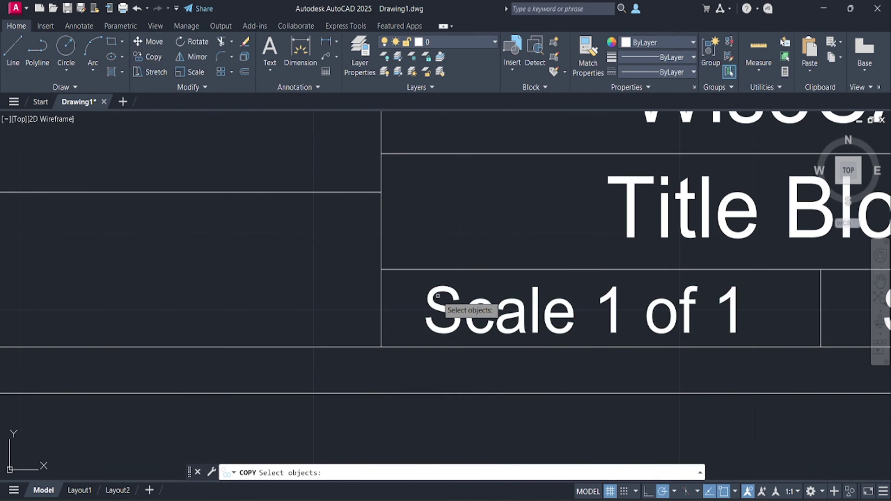
{"action": "left_click", "coordinate": [428, 296]}
{"action": "key", "text": "Return"}
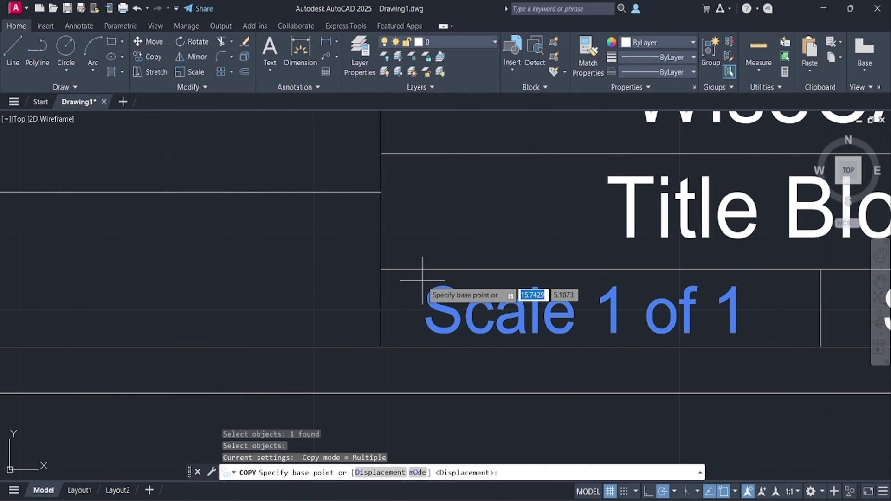
{"action": "scroll", "coordinate": [420, 280], "scroll_direction": "up", "scroll_amount": 2}
{"action": "left_click", "coordinate": [419, 280]}
{"action": "scroll", "coordinate": [419, 280], "scroll_direction": "down", "scroll_amount": 4}
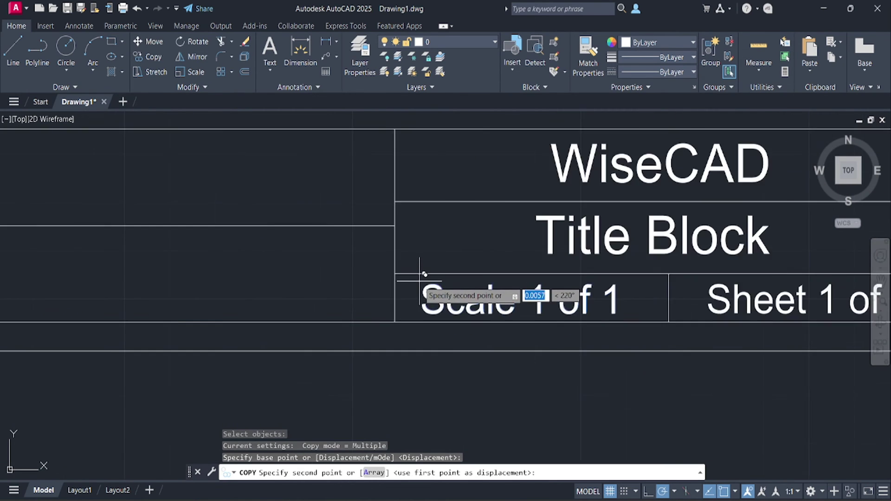
{"action": "middle_click_drag", "start_coordinate": [298, 259], "coordinate": [523, 329]}
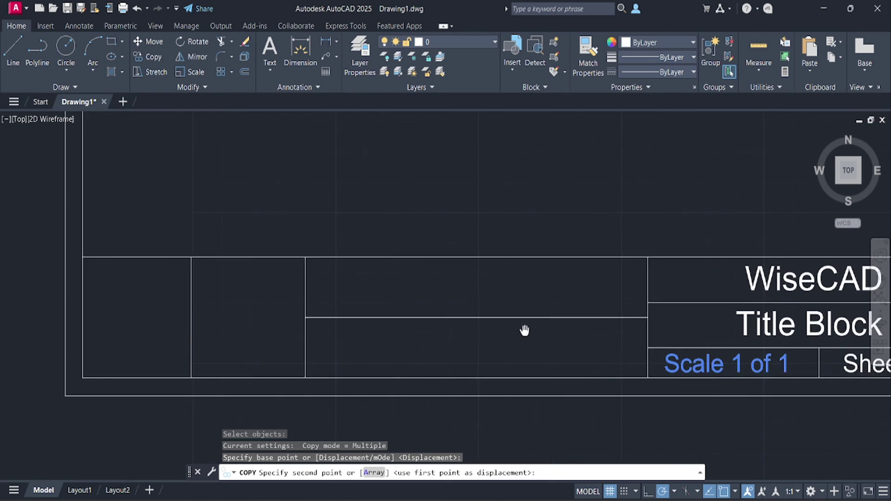
{"action": "left_click", "coordinate": [306, 255]}
{"action": "left_click", "coordinate": [306, 315]}
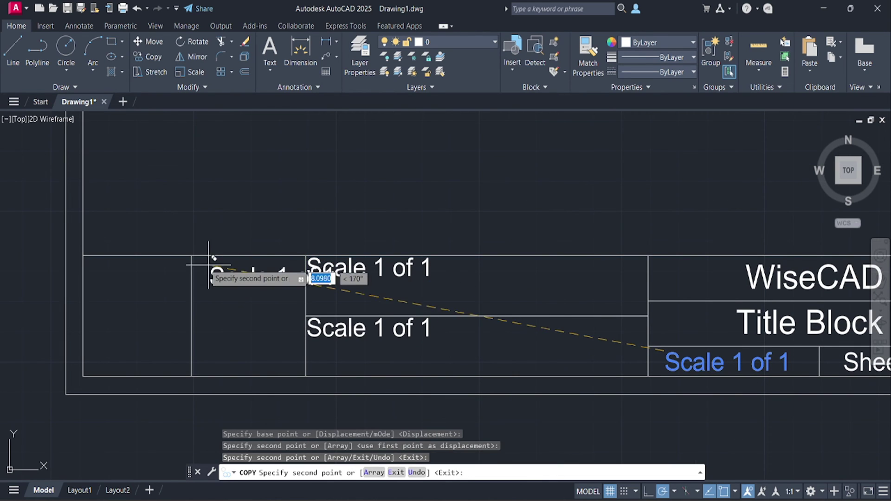
Place two more copies of the text at the upper-left corners of the two narrow left compartments and end copying.
{"action": "left_click", "coordinate": [191, 255]}
{"action": "left_click", "coordinate": [83, 256]}
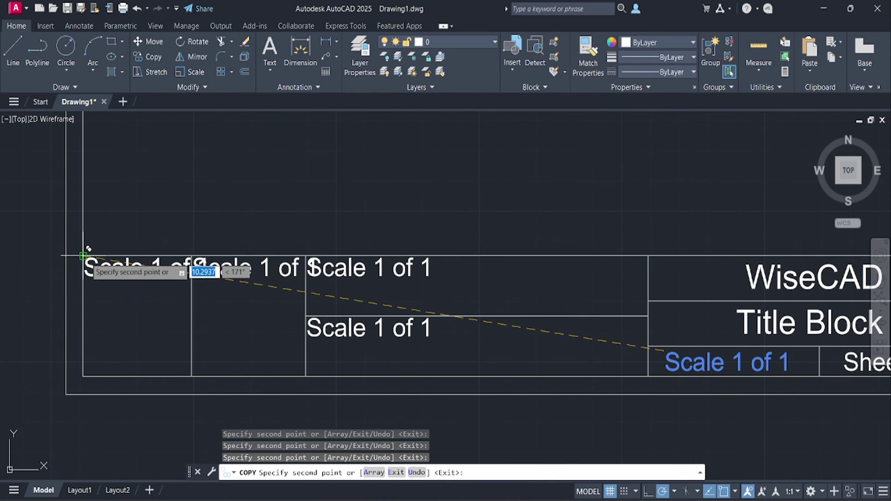
{"action": "key", "text": "Escape"}
Replace the copied text in the middle compartment's upper cell with "Drawn By:".
{"action": "scroll", "coordinate": [353, 317], "scroll_direction": "down", "scroll_amount": 2}
{"action": "scroll", "coordinate": [353, 318], "scroll_direction": "up", "scroll_amount": 2}
{"action": "double_click", "coordinate": [351, 278]}
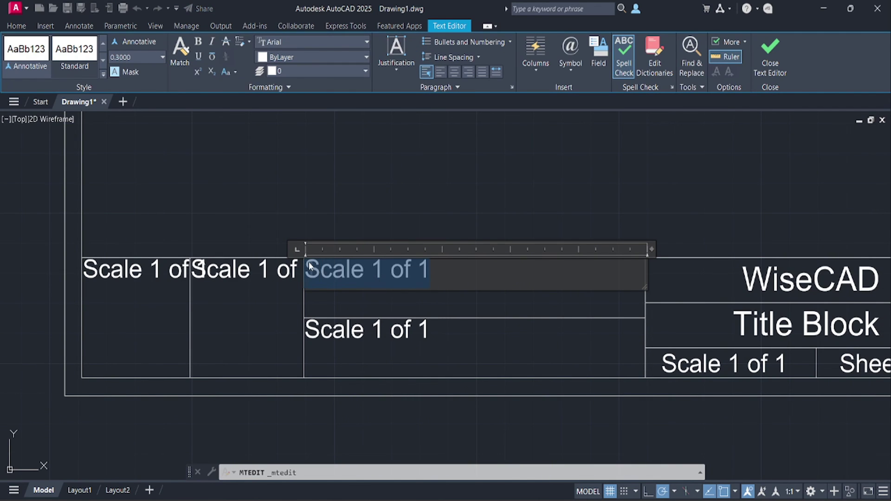
{"action": "type", "text": "Drawn By:"}
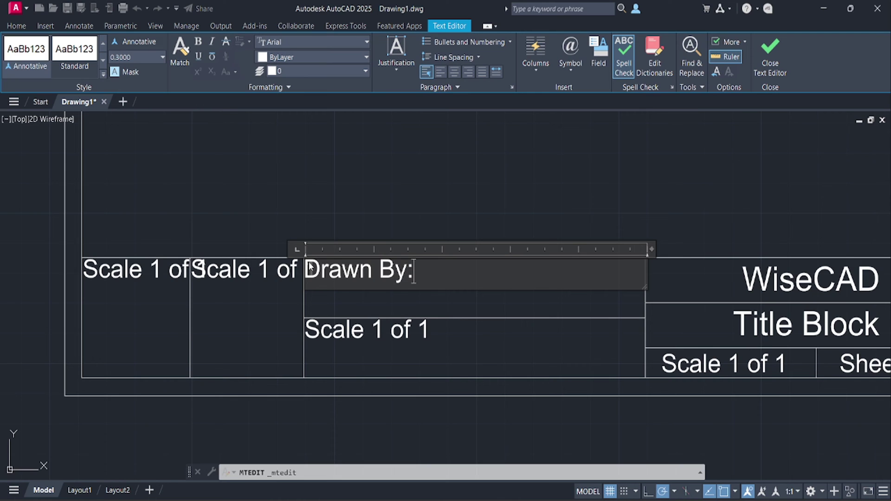
{"action": "left_click", "coordinate": [445, 324]}
Replace the copied "Scale 1 of 1" text in the middle compartment's lower cell with "Checked By:".
{"action": "left_click", "coordinate": [473, 338]}
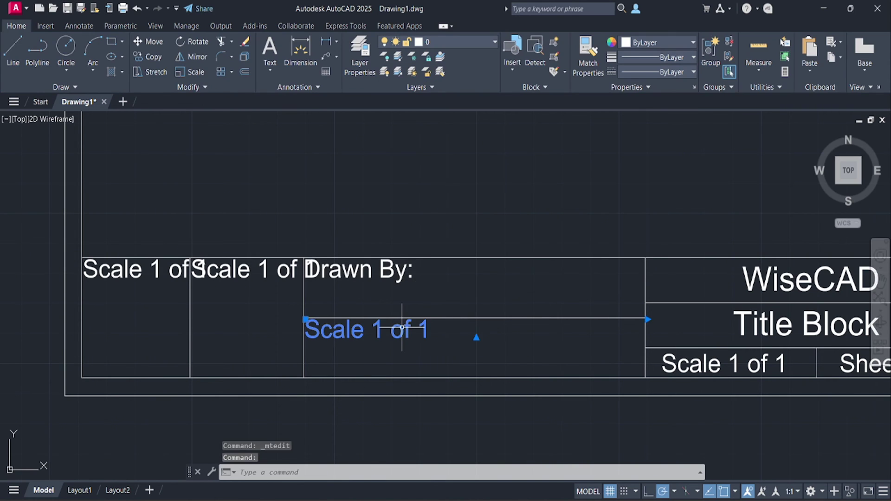
{"action": "double_click", "coordinate": [404, 334]}
{"action": "left_click_drag", "start_coordinate": [431, 331], "coordinate": [314, 317]}
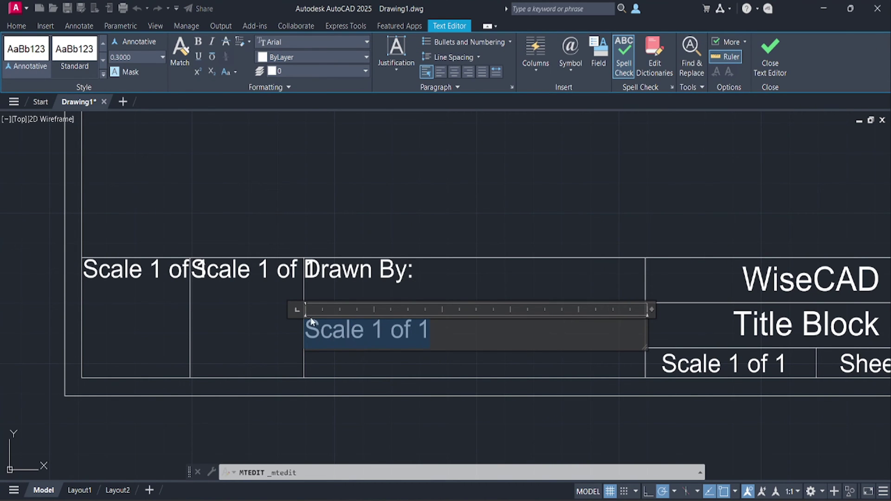
{"action": "type", "text": "Checked By:"}
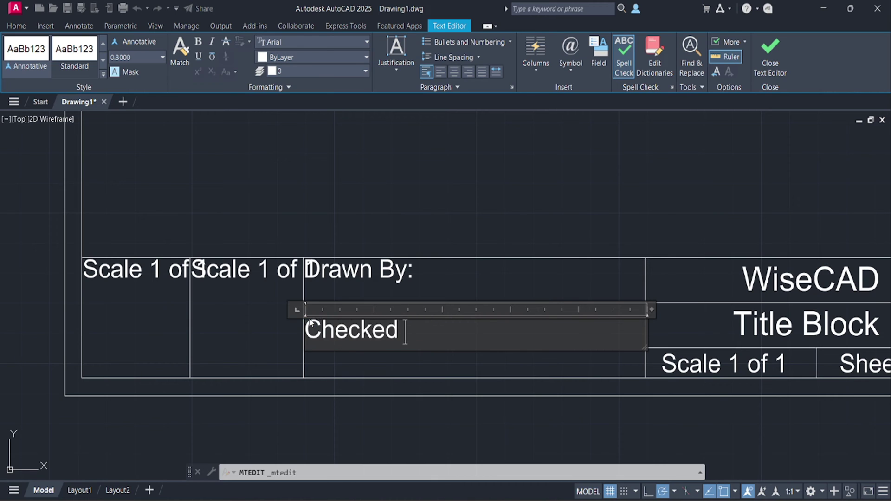
{"action": "left_click", "coordinate": [284, 320]}
Replace the copied text in the narrow compartment beside "Drawn By:" with "Materials:".
{"action": "mouse_move", "coordinate": [279, 308]}
{"action": "middle_mouse_down"}
{"action": "mouse_move", "coordinate": [295, 322]}
{"action": "mouse_move", "coordinate": [363, 333]}
{"action": "middle_mouse_up"}
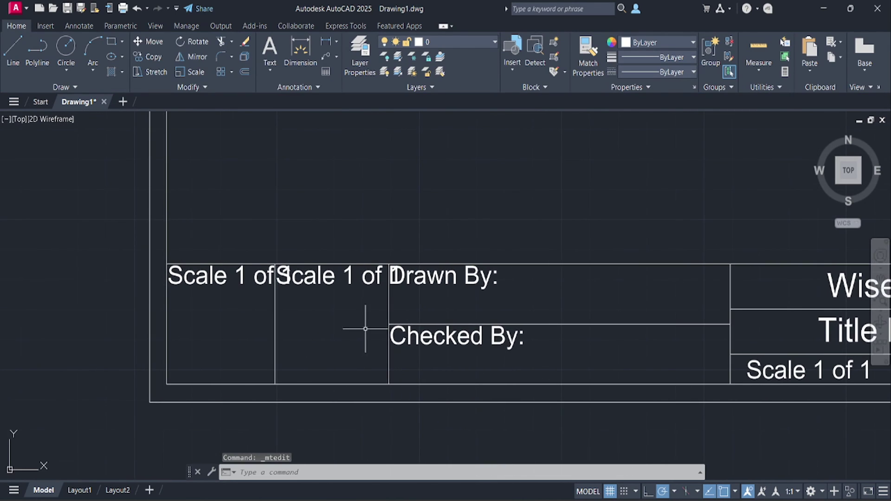
{"action": "double_click", "coordinate": [339, 276]}
{"action": "left_click_drag", "start_coordinate": [400, 277], "coordinate": [270, 277]}
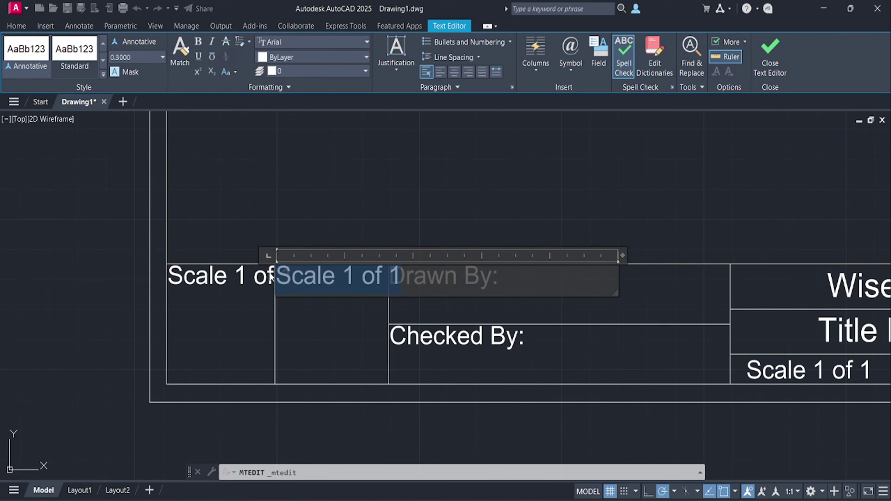
{"action": "type", "text": "Mate"}
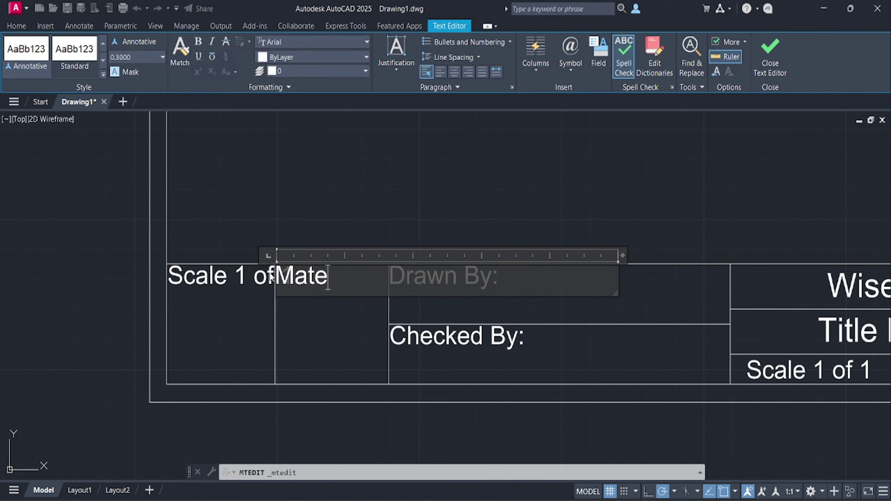
{"action": "type", "text": "rials:"}
{"action": "left_click", "coordinate": [324, 321]}
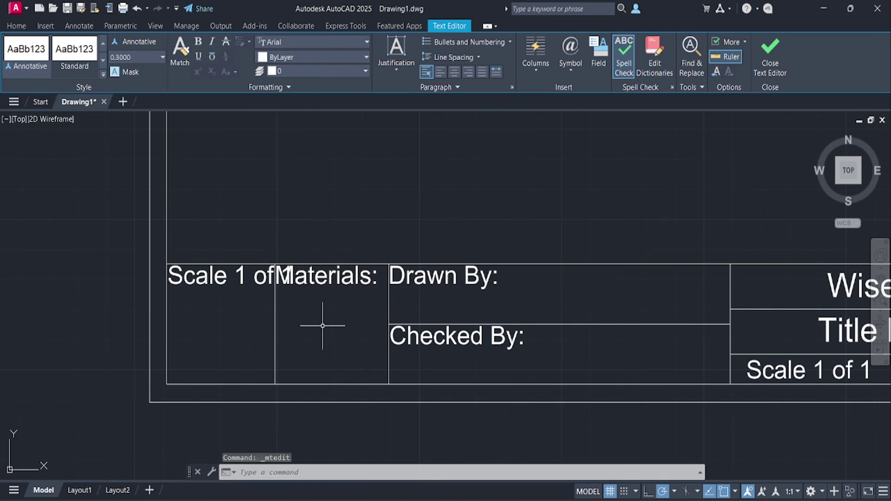
Replace the copied text in the leftmost narrow compartment with "Dimensions:".
{"action": "middle_click_drag", "start_coordinate": [218, 325], "coordinate": [313, 340]}
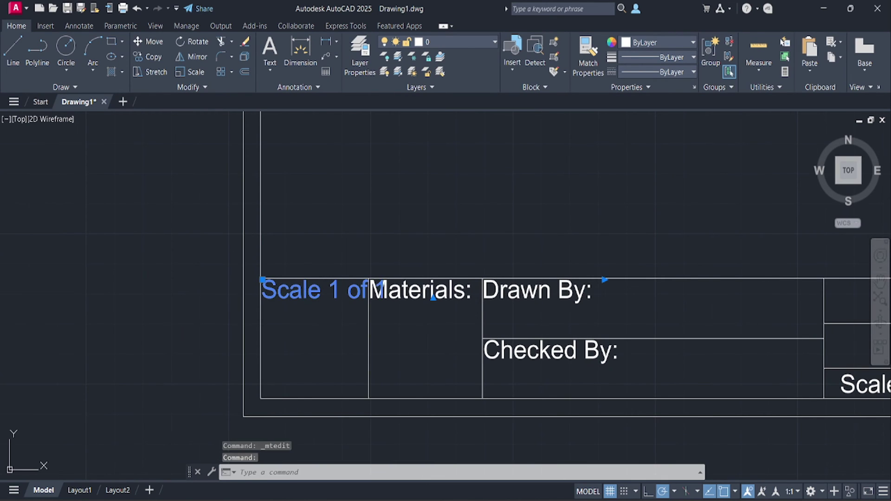
{"action": "double_click", "coordinate": [302, 290]}
{"action": "left_click_drag", "start_coordinate": [388, 292], "coordinate": [268, 292]}
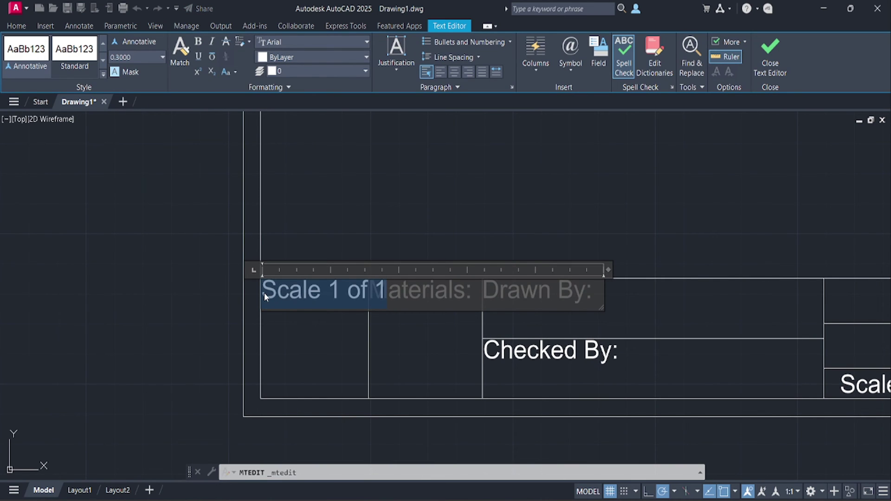
{"action": "type", "text": "Dimensions:"}
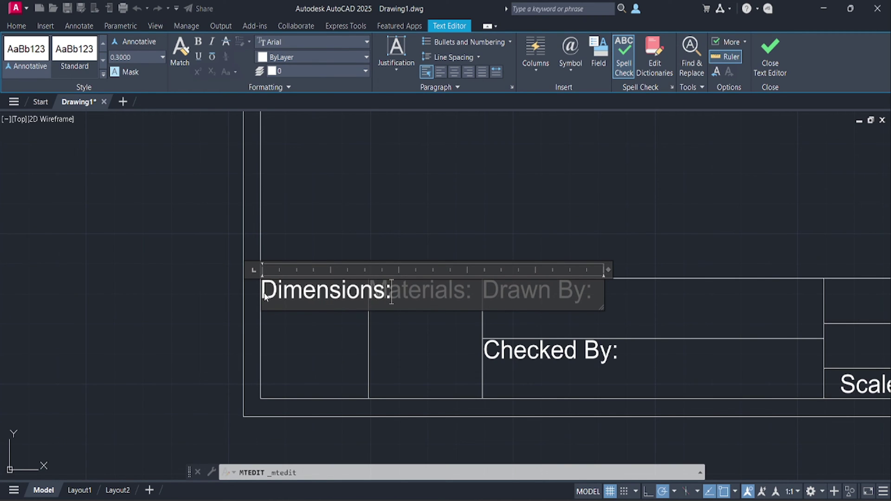
{"action": "left_click", "coordinate": [308, 346]}
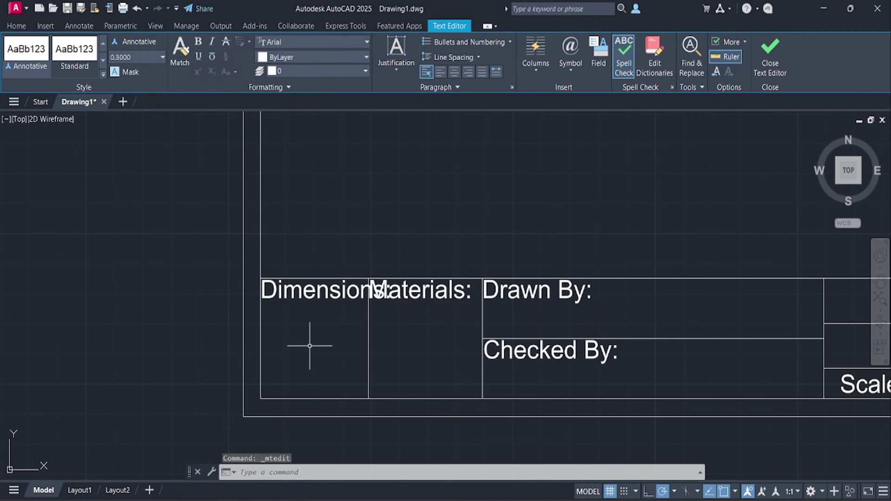
Set the text height of the "Materials:" label to 0.2.
{"action": "scroll", "coordinate": [432, 321], "scroll_direction": "up", "scroll_amount": 2}
{"action": "scroll", "coordinate": [404, 322], "scroll_direction": "down", "scroll_amount": 2}
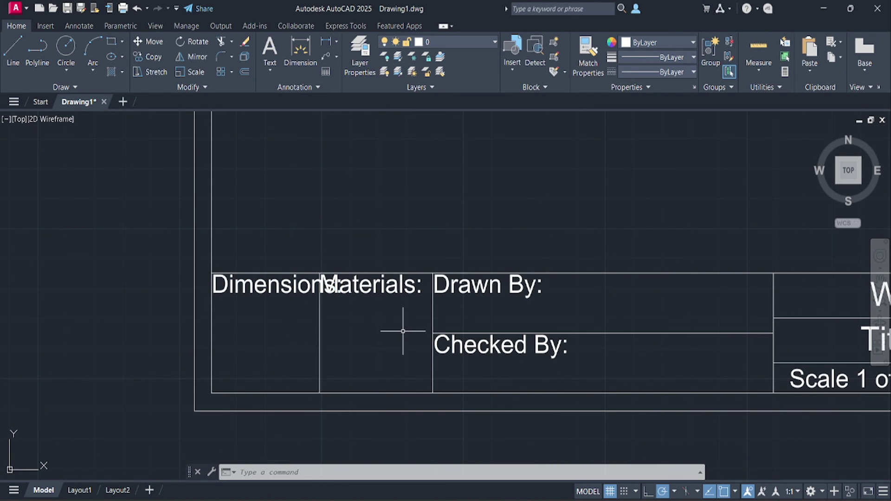
{"action": "double_click", "coordinate": [381, 287]}
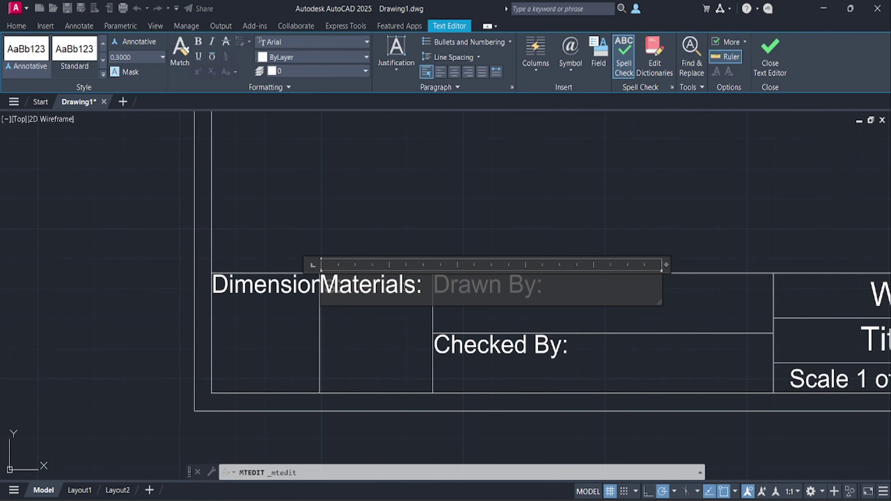
{"action": "left_click_drag", "start_coordinate": [422, 295], "coordinate": [320, 284]}
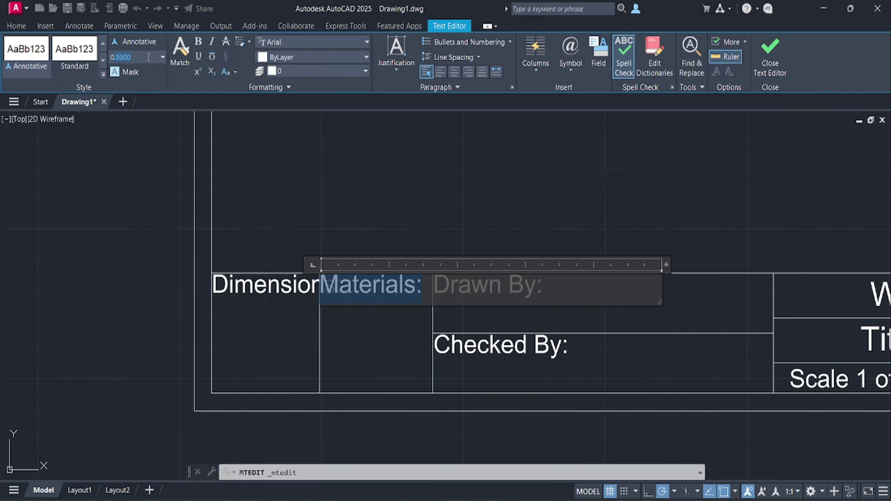
{"action": "key", "text": "Return"}
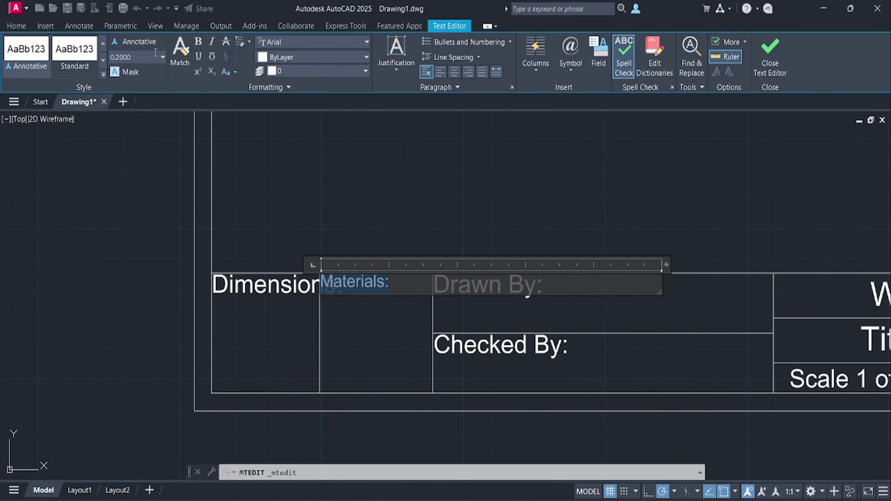
{"action": "left_click", "coordinate": [266, 330]}
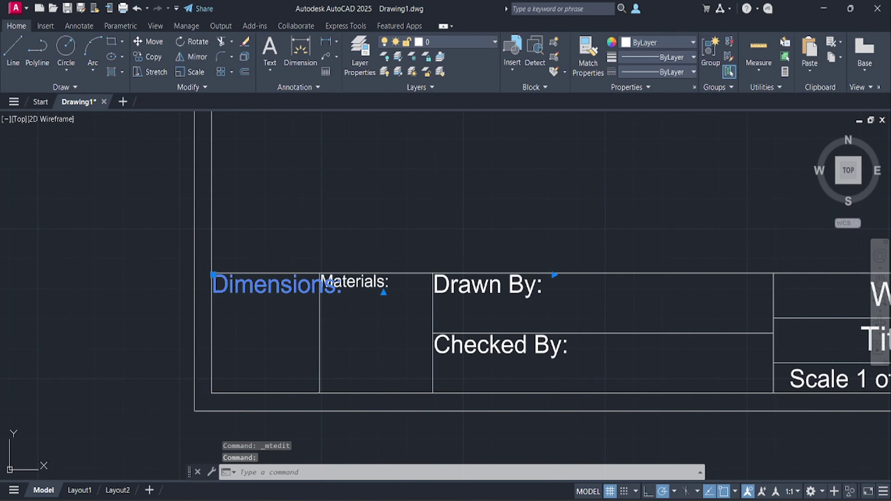
Set the text height of the "Dimensions:" label to 0.2.
{"action": "double_click", "coordinate": [335, 291]}
{"action": "left_click_drag", "start_coordinate": [342, 287], "coordinate": [226, 289]}
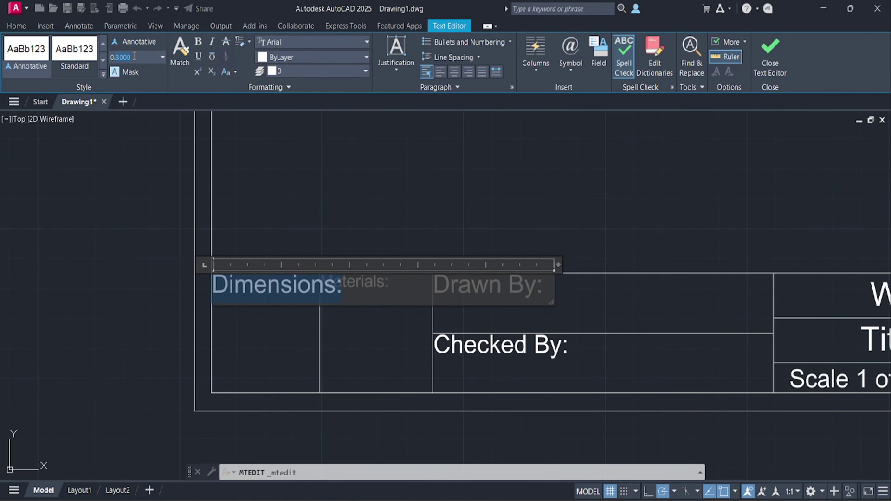
{"action": "type", "text": "0.2"}
{"action": "key", "text": "Return"}
{"action": "left_click", "coordinate": [266, 256]}
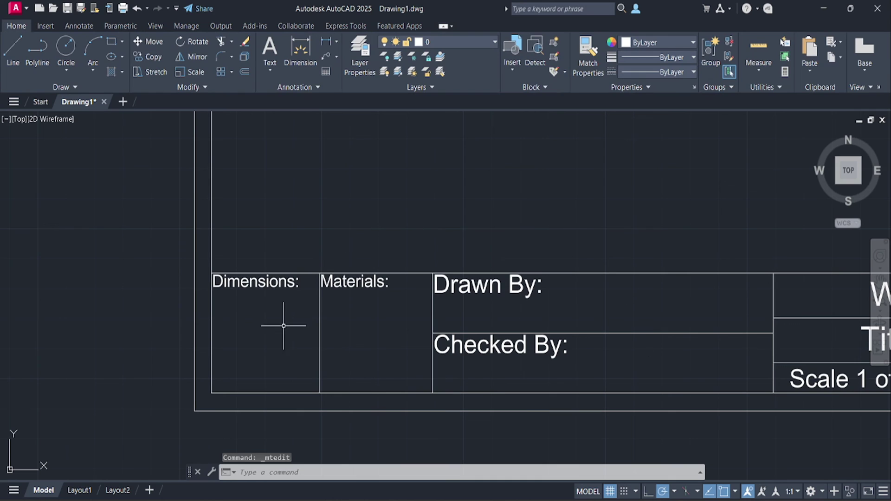
Start a Write Block export and set its base point at the lower-left corner of the sheet's outer rectangle.
{"action": "scroll", "coordinate": [364, 294], "scroll_direction": "down", "scroll_amount": 3}
{"action": "middle_click_drag", "start_coordinate": [474, 243], "coordinate": [372, 312]}
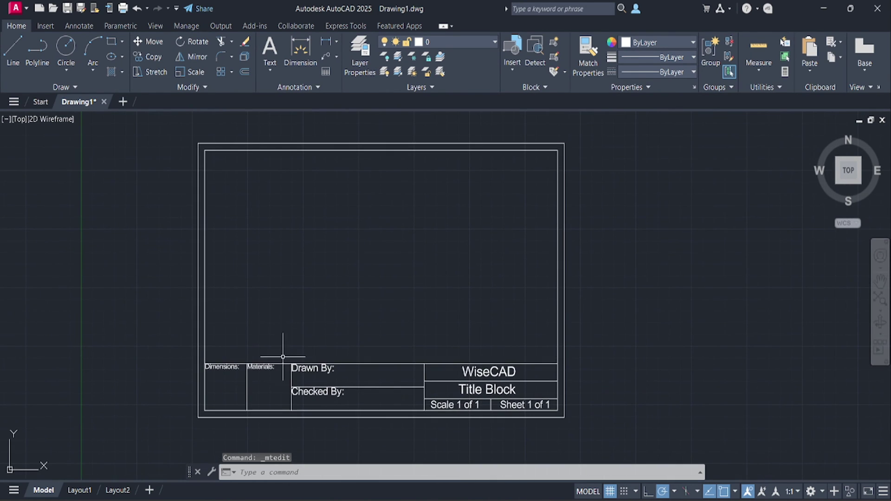
{"action": "middle_click_drag", "start_coordinate": [308, 351], "coordinate": [331, 347]}
{"action": "middle_click_drag", "start_coordinate": [370, 321], "coordinate": [383, 316]}
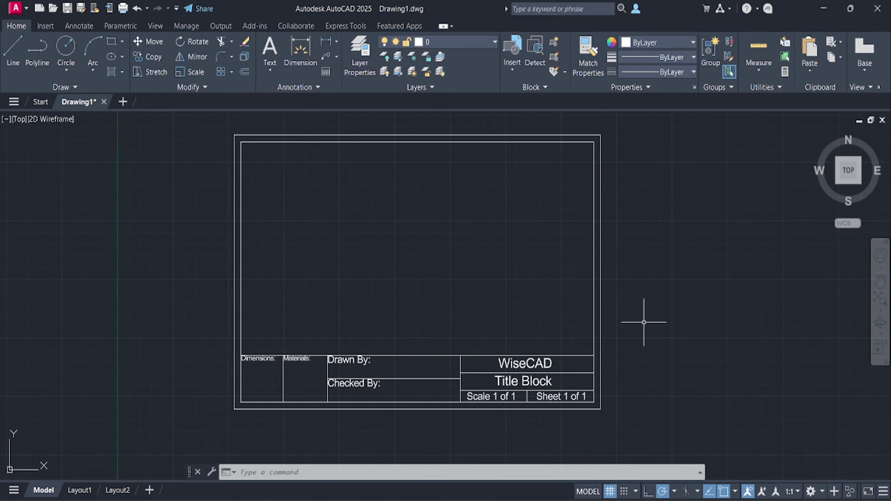
{"action": "type", "text": "W"}
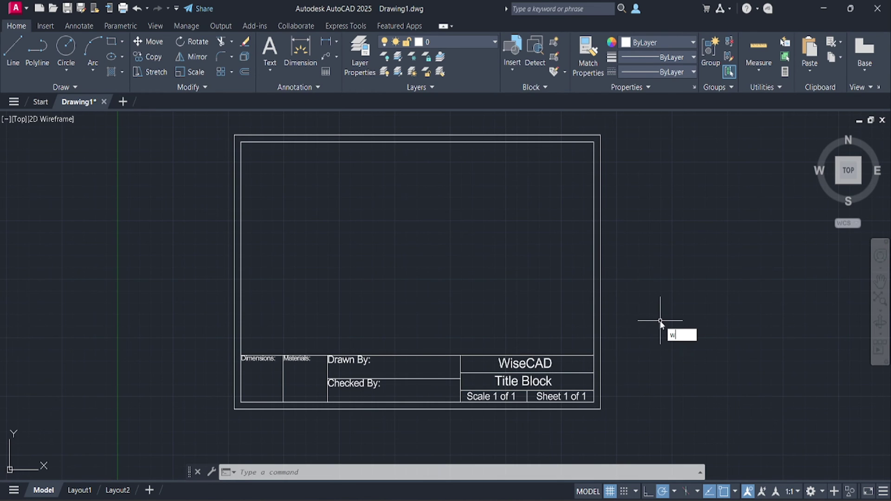
{"action": "key", "text": "Return"}
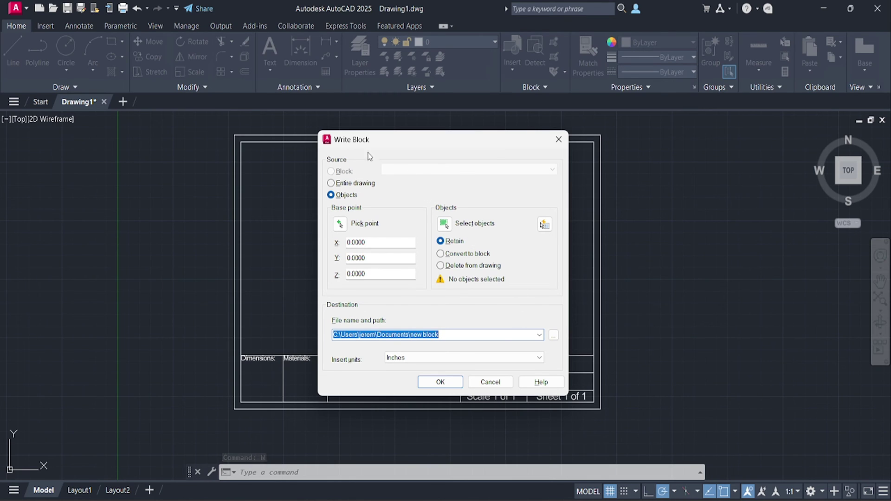
{"action": "left_click", "coordinate": [340, 223]}
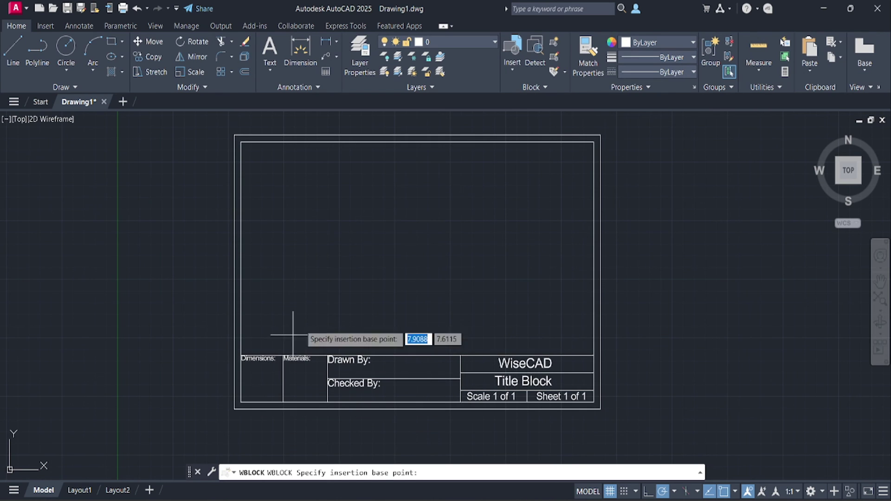
{"action": "left_click", "coordinate": [234, 409]}
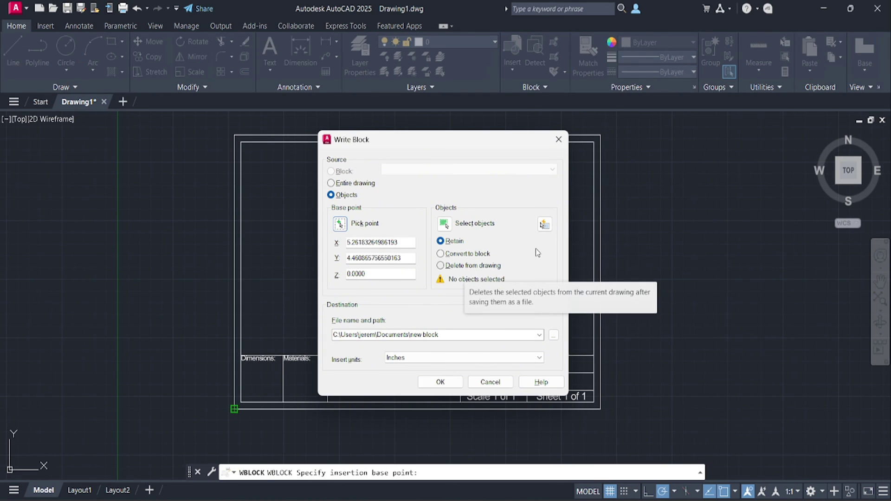
Select the whole sheet with its title block and labels, and write it out as "new block" with units in inches.
{"action": "left_click", "coordinate": [444, 223]}
{"action": "scroll", "coordinate": [440, 220], "scroll_direction": "down", "scroll_amount": 2}
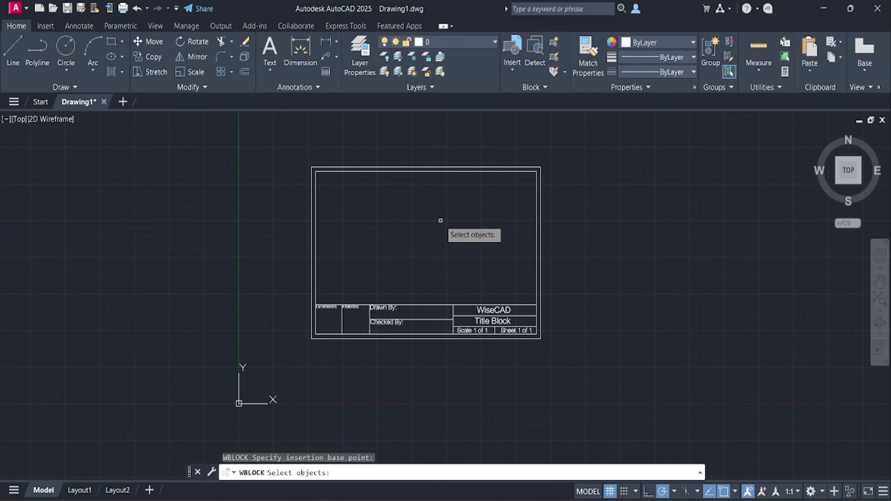
{"action": "left_click", "coordinate": [288, 131]}
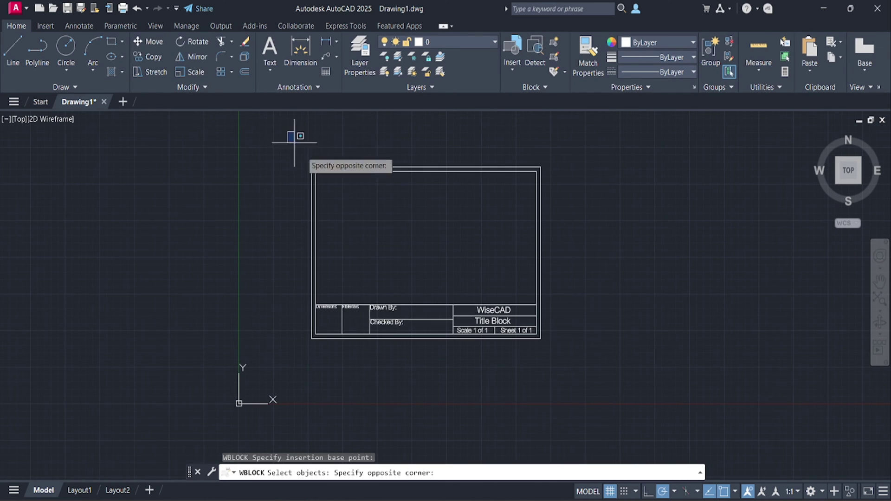
{"action": "left_click", "coordinate": [570, 355]}
{"action": "key", "text": "Return"}
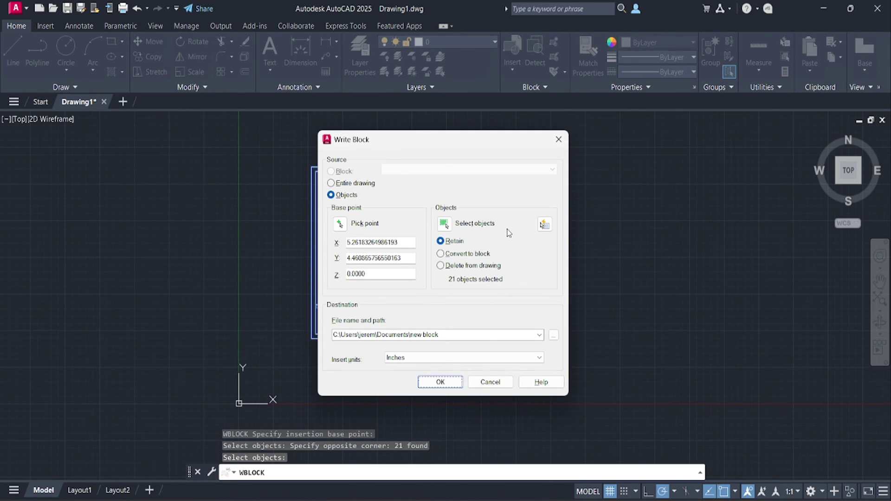
{"action": "left_click", "coordinate": [439, 382]}
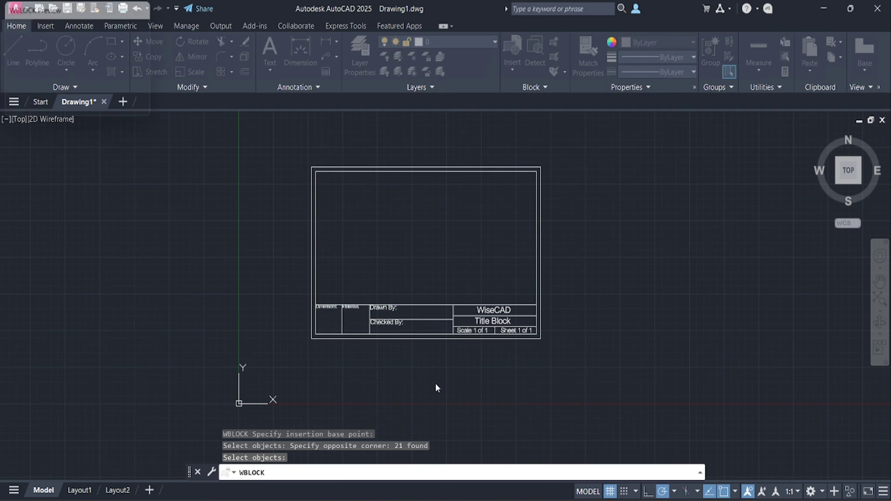
Open the collection of recent blocks for insertion.
{"action": "scroll", "coordinate": [430, 273], "scroll_direction": "up", "scroll_amount": 2}
{"action": "mouse_move", "coordinate": [430, 272]}
{"action": "middle_mouse_down"}
{"action": "mouse_move", "coordinate": [419, 311]}
{"action": "mouse_move", "coordinate": [469, 280]}
{"action": "middle_mouse_up"}
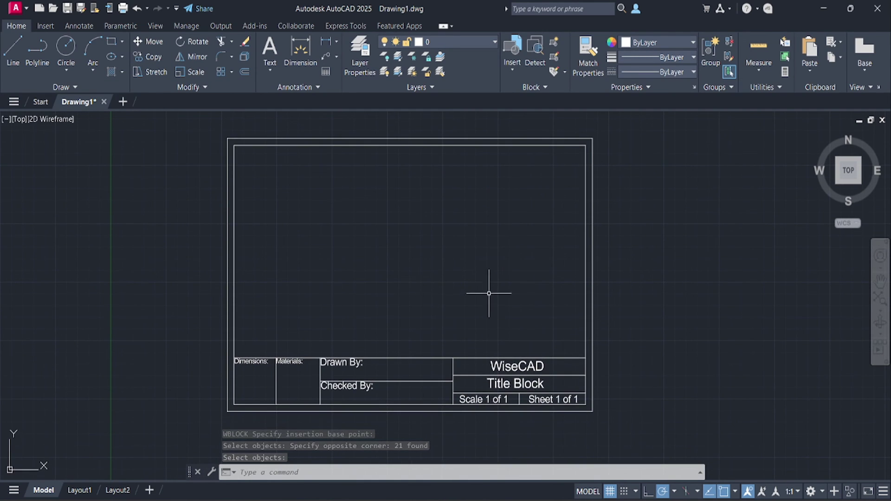
{"action": "left_click", "coordinate": [513, 73]}
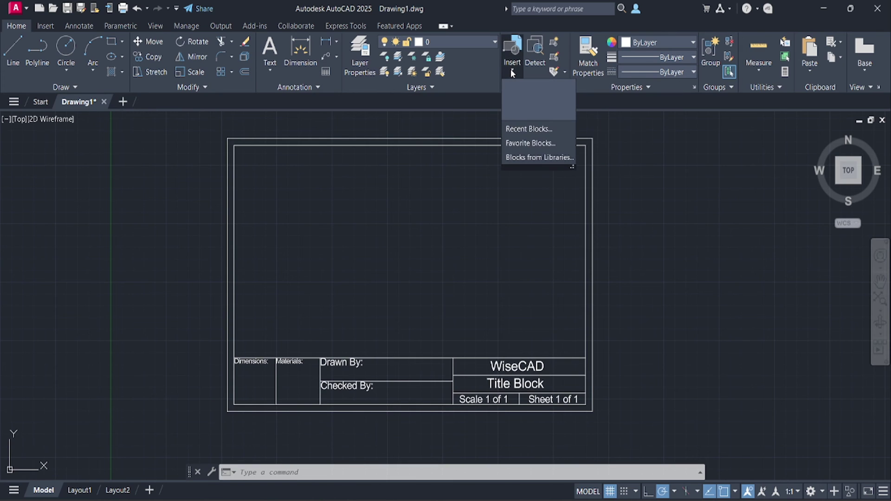
{"action": "left_click", "coordinate": [529, 130]}
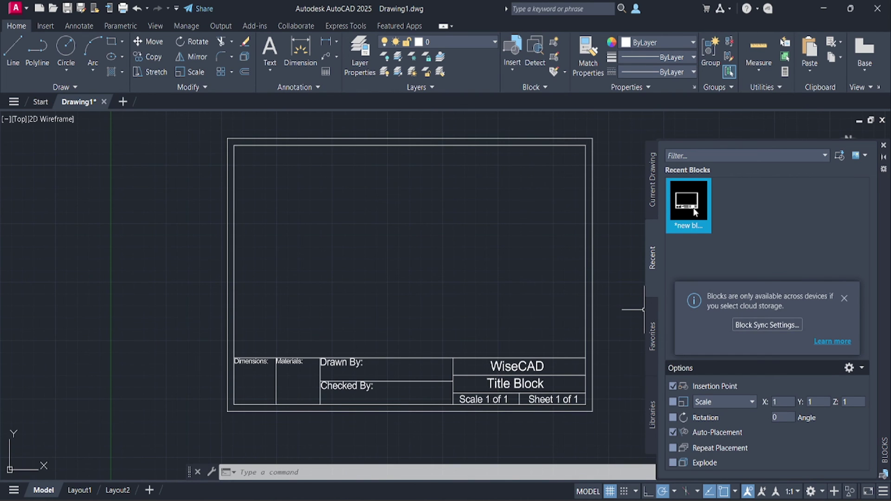
Insert the recent "new block" at scale 1 to the right of the original sheet and check the inserted copy.
{"action": "mouse_move", "coordinate": [695, 207]}
{"action": "scroll", "coordinate": [597, 207], "scroll_direction": "down", "scroll_amount": 3}
{"action": "middle_click_drag", "start_coordinate": [597, 207], "coordinate": [448, 229]}
{"action": "mouse_move", "coordinate": [699, 205]}
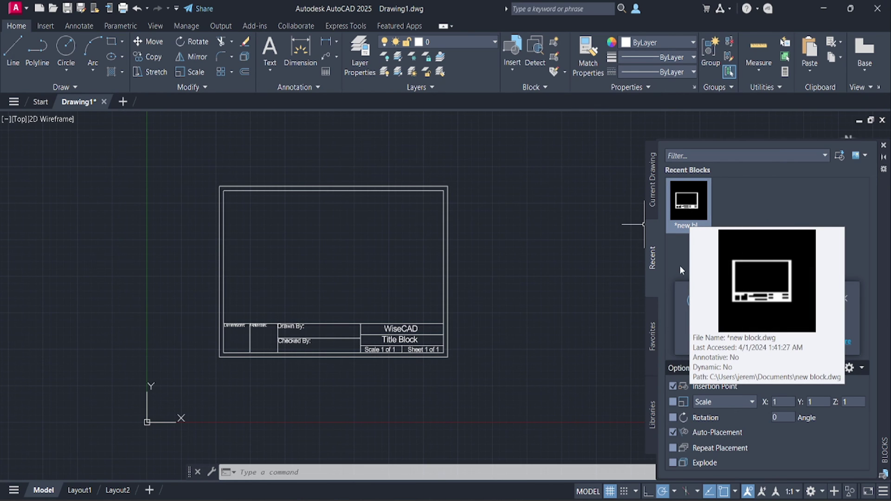
{"action": "left_click", "coordinate": [689, 204]}
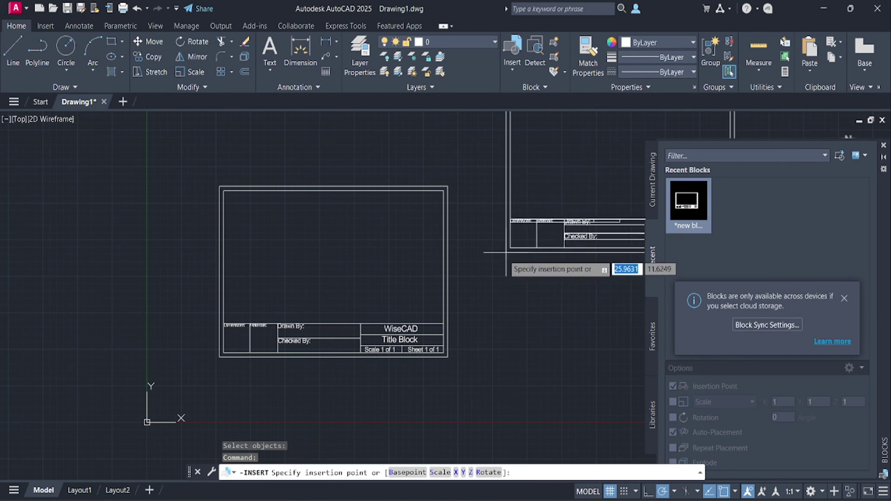
{"action": "left_click", "coordinate": [492, 348]}
{"action": "middle_click_drag", "start_coordinate": [575, 377], "coordinate": [430, 390]}
{"action": "scroll", "coordinate": [467, 315], "scroll_direction": "up", "scroll_amount": 2}
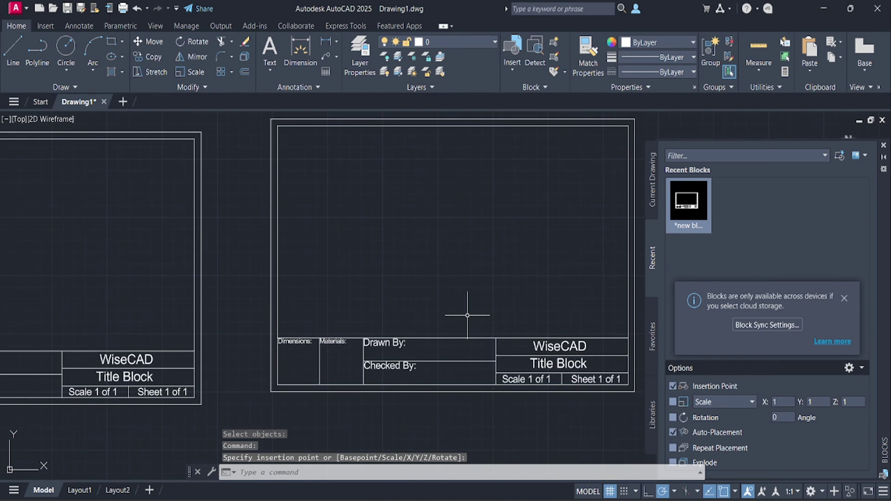
{"action": "scroll", "coordinate": [468, 315], "scroll_direction": "down", "scroll_amount": 2}
{"action": "middle_click_drag", "start_coordinate": [467, 315], "coordinate": [511, 298]}
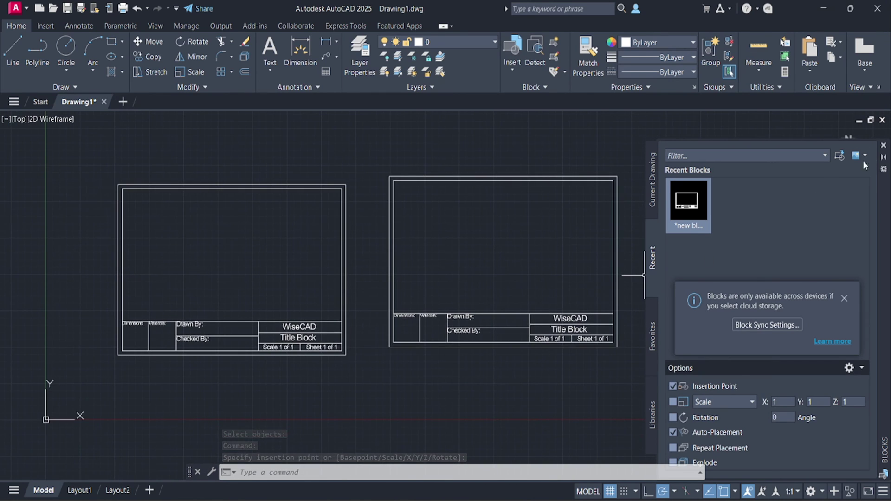
Close the Blocks palette, switch to Layout1 and open its page setup for modification without choosing a substitute paper size.
{"action": "left_click", "coordinate": [883, 146]}
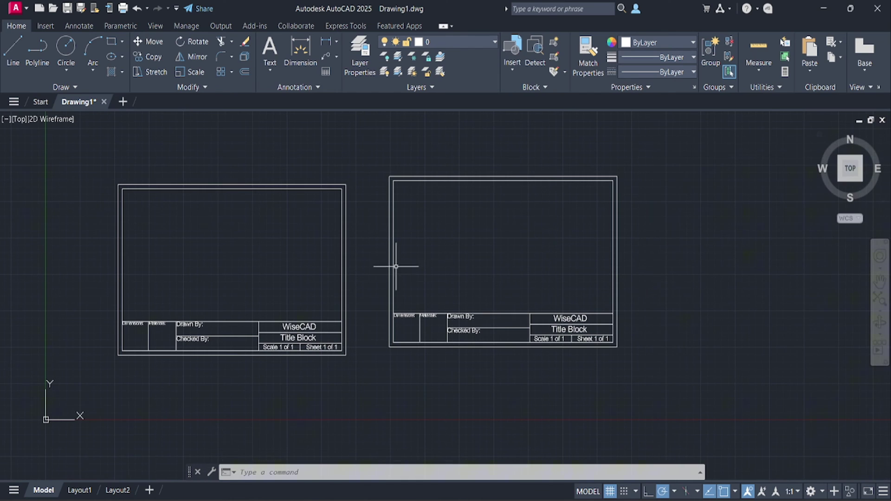
{"action": "left_click", "coordinate": [80, 491]}
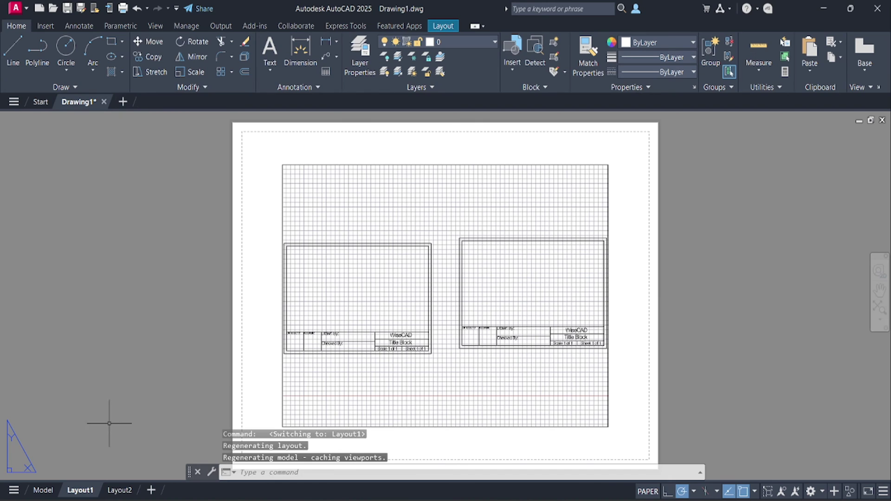
{"action": "right_click", "coordinate": [86, 492]}
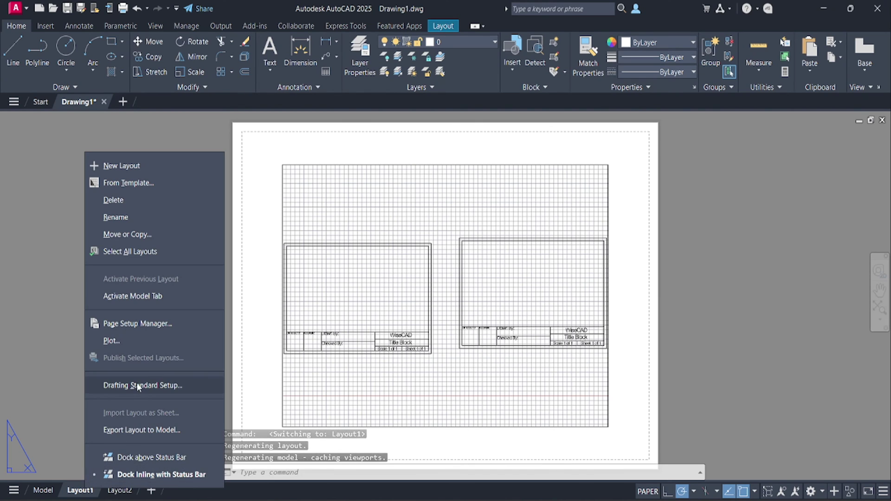
{"action": "left_click", "coordinate": [148, 325]}
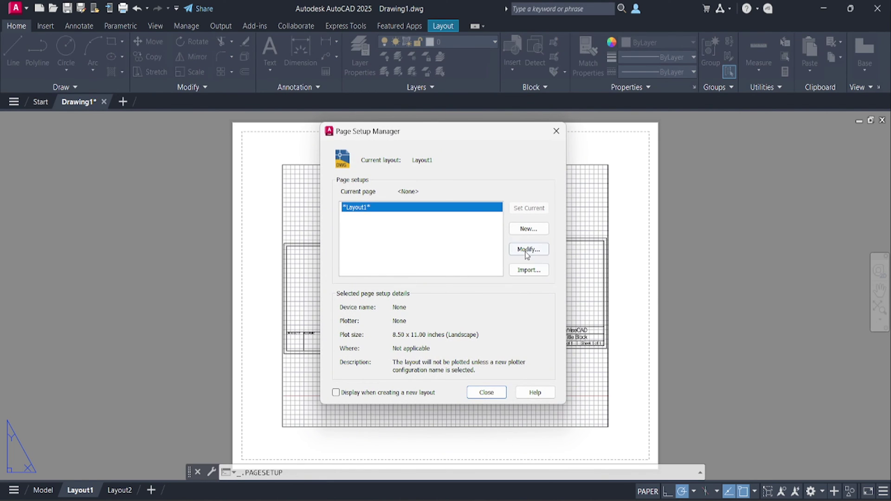
{"action": "left_click", "coordinate": [528, 251]}
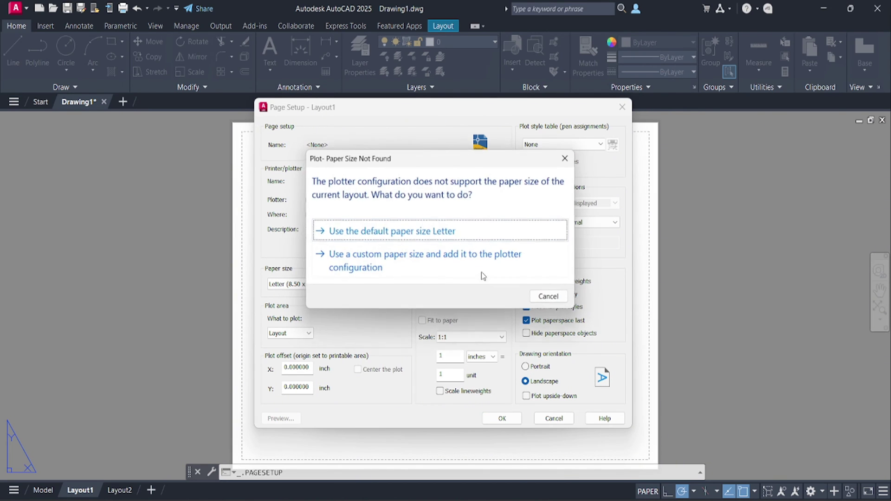
{"action": "left_click", "coordinate": [565, 155]}
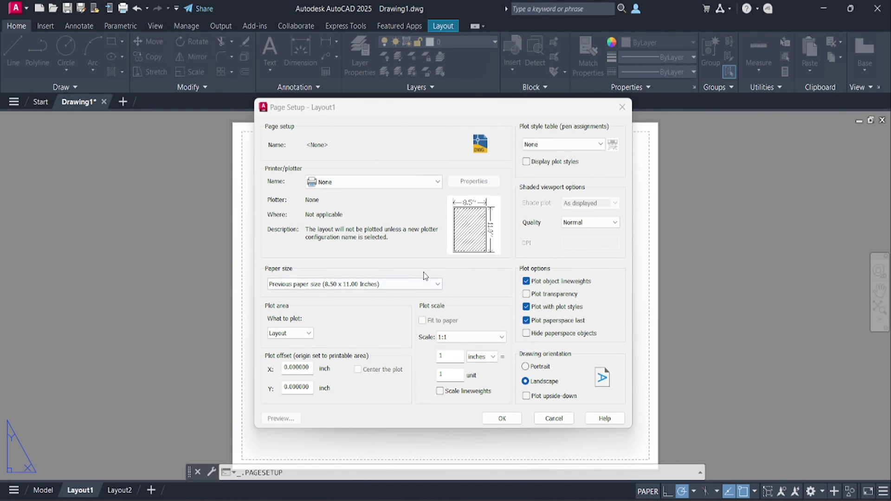
Set Layout1's paper size to ISO full bleed A3 and apply the page setup.
{"action": "left_click", "coordinate": [411, 285]}
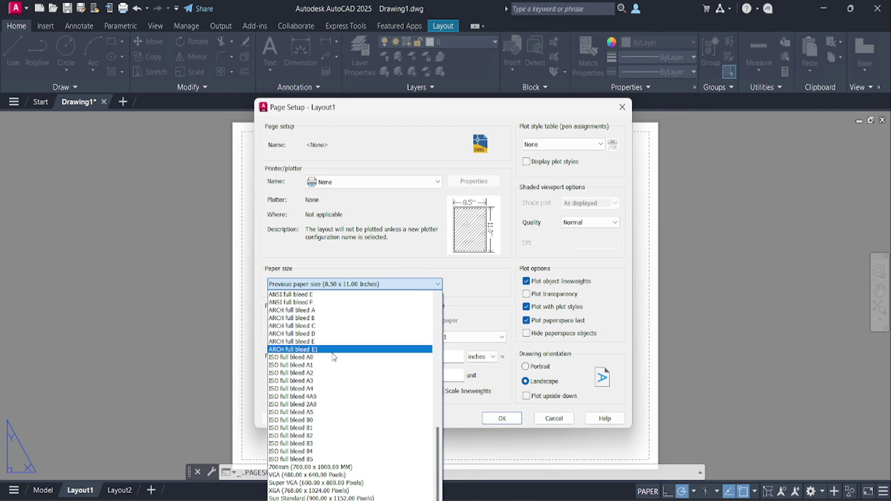
{"action": "scroll", "coordinate": [372, 343], "scroll_direction": "up", "scroll_amount": 2}
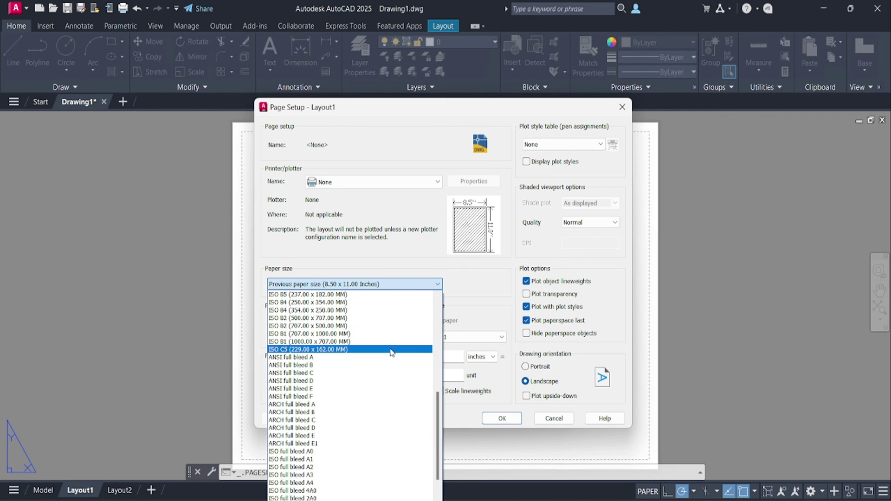
{"action": "scroll", "coordinate": [385, 355], "scroll_direction": "down", "scroll_amount": 2}
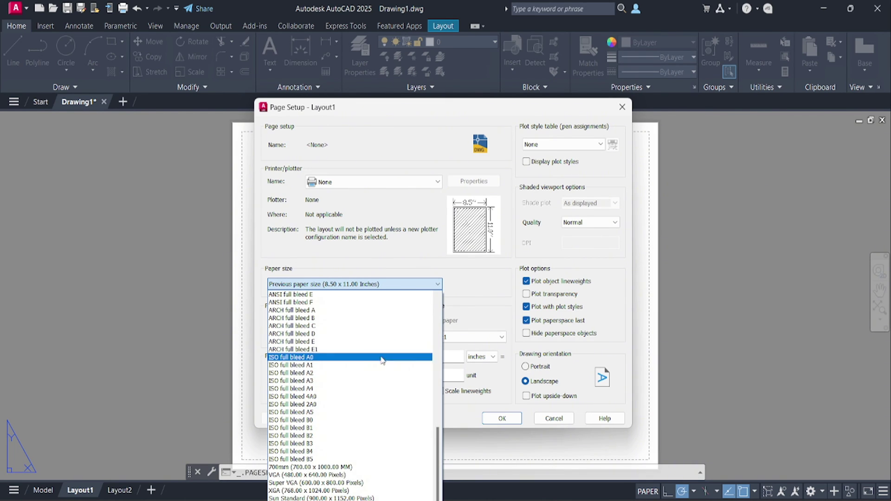
{"action": "left_click", "coordinate": [320, 382]}
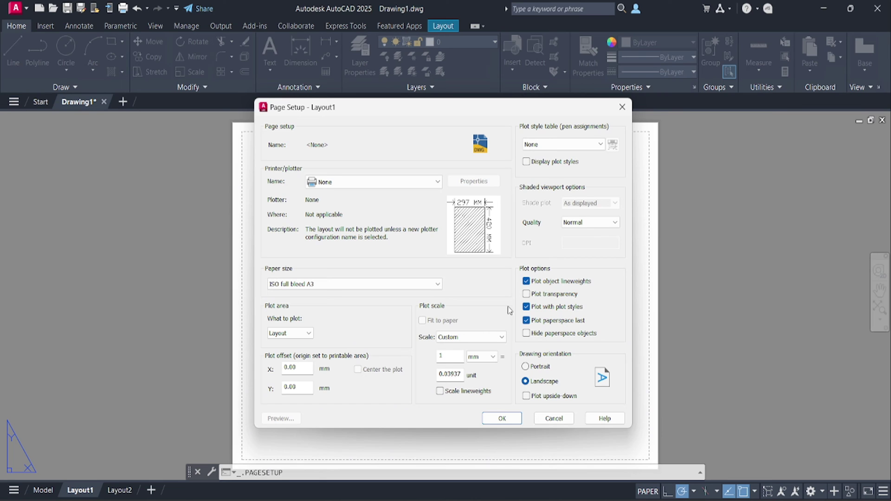
{"action": "left_click", "coordinate": [514, 420]}
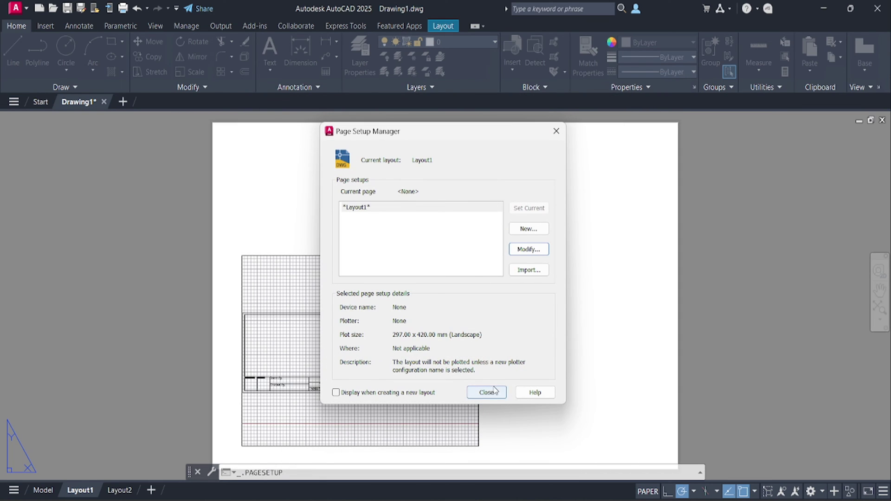
{"action": "left_click", "coordinate": [487, 393]}
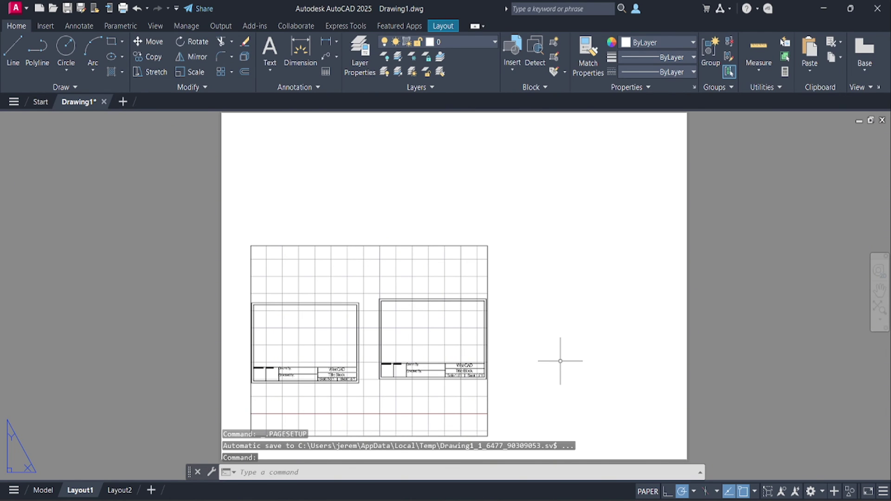
Delete the default viewport from Layout1, leaving the page empty.
{"action": "scroll", "coordinate": [561, 360], "scroll_direction": "down", "scroll_amount": 2}
{"action": "scroll", "coordinate": [560, 362], "scroll_direction": "up", "scroll_amount": 2}
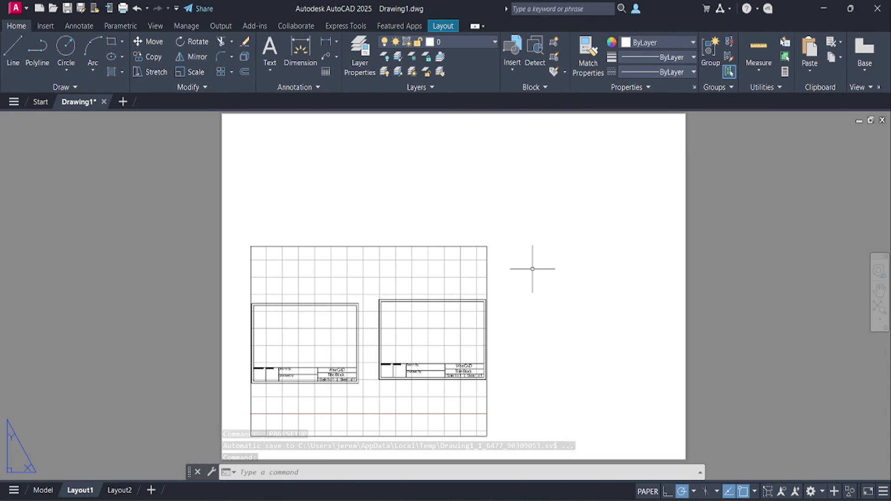
{"action": "left_click", "coordinate": [487, 272]}
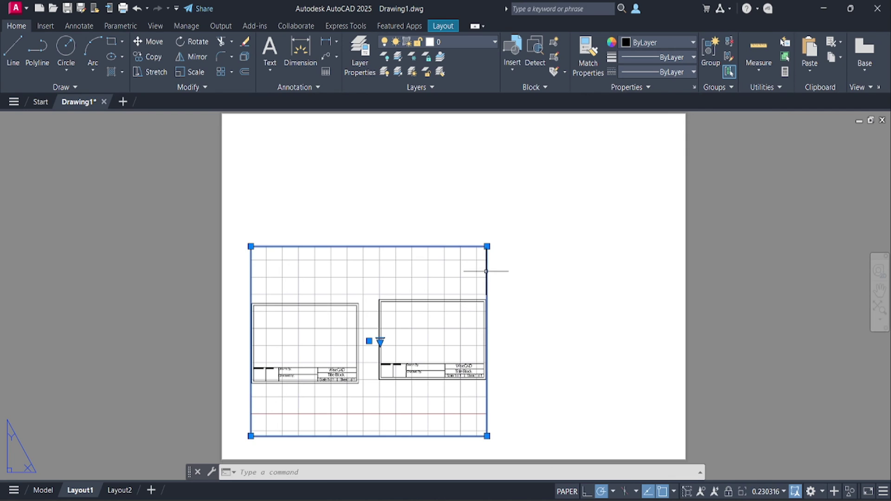
{"action": "key", "text": "Delete"}
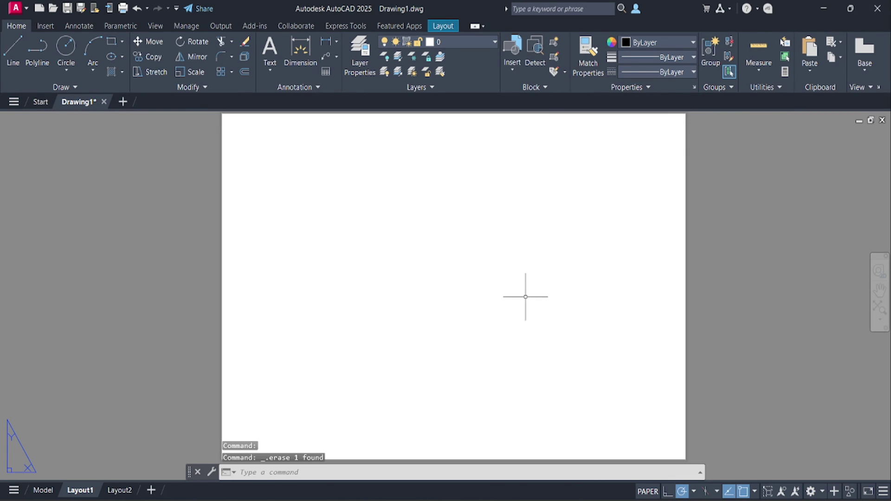
{"action": "scroll", "coordinate": [503, 284], "scroll_direction": "down", "scroll_amount": 2}
{"action": "middle_click_drag", "start_coordinate": [521, 251], "coordinate": [495, 243]}
{"action": "scroll", "coordinate": [517, 260], "scroll_direction": "up", "scroll_amount": 2}
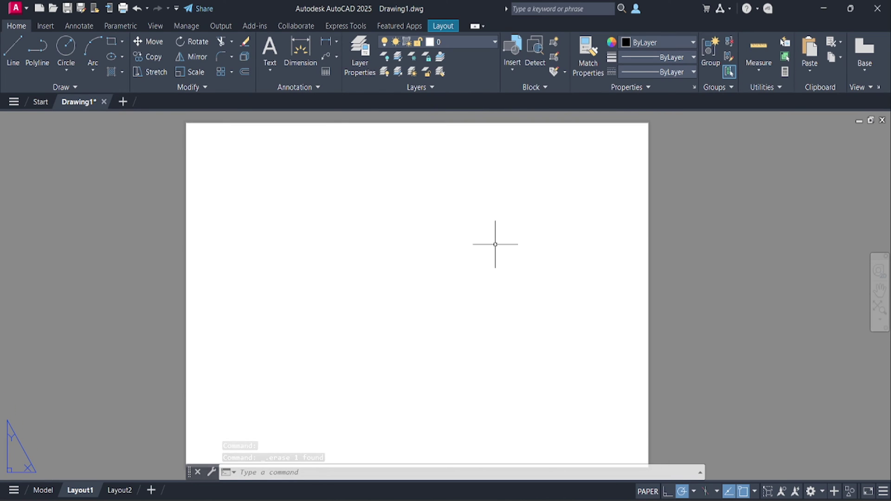
Insert "new block" into Layout1 at scale 1 with its base point on the lower-left part of the page.
{"action": "left_click", "coordinate": [514, 70]}
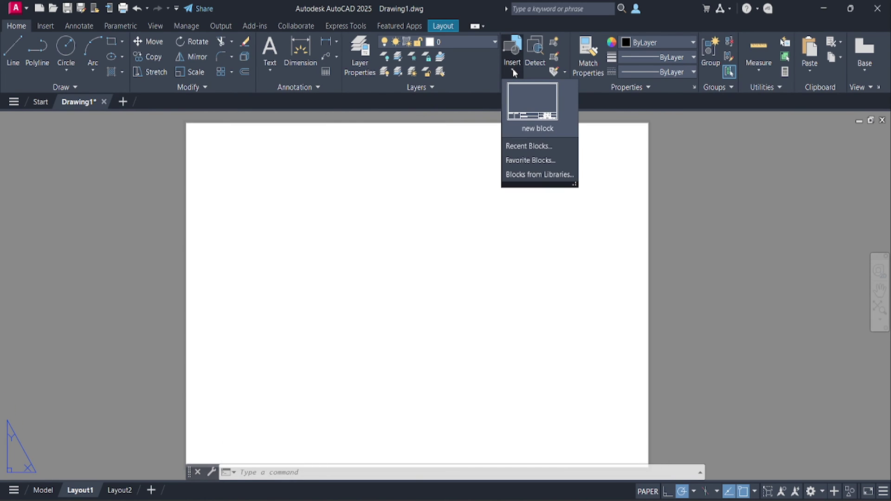
{"action": "left_click", "coordinate": [527, 119]}
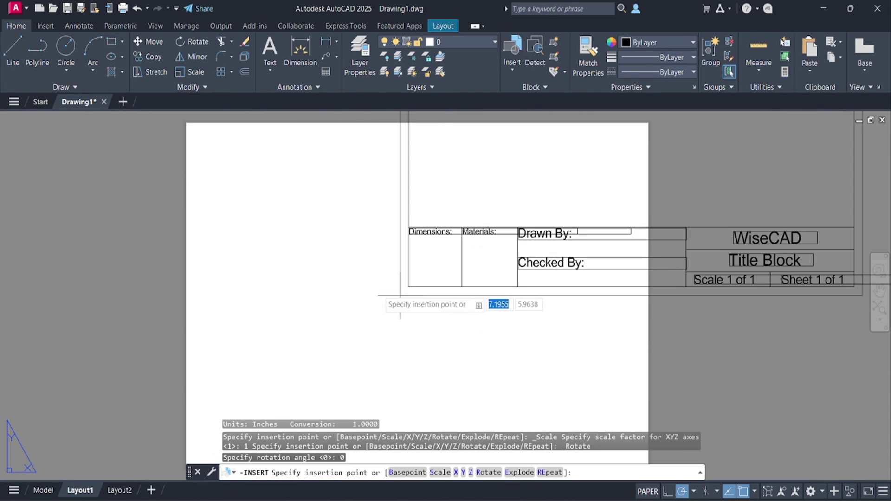
{"action": "left_click", "coordinate": [295, 367]}
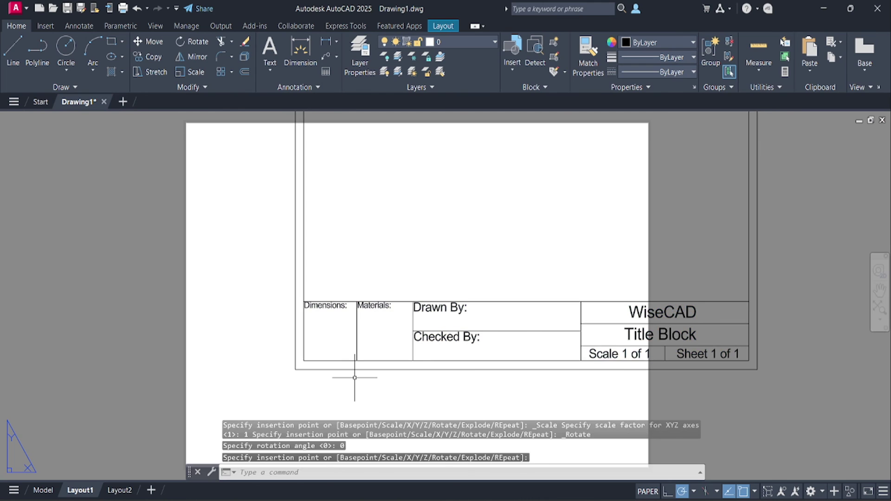
{"action": "scroll", "coordinate": [355, 378], "scroll_direction": "down", "scroll_amount": 2}
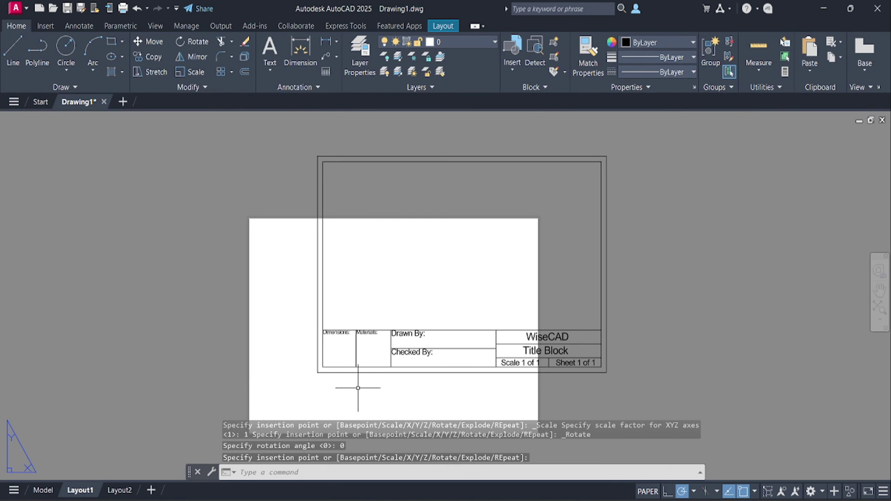
{"action": "scroll", "coordinate": [358, 375], "scroll_direction": "up", "scroll_amount": 3}
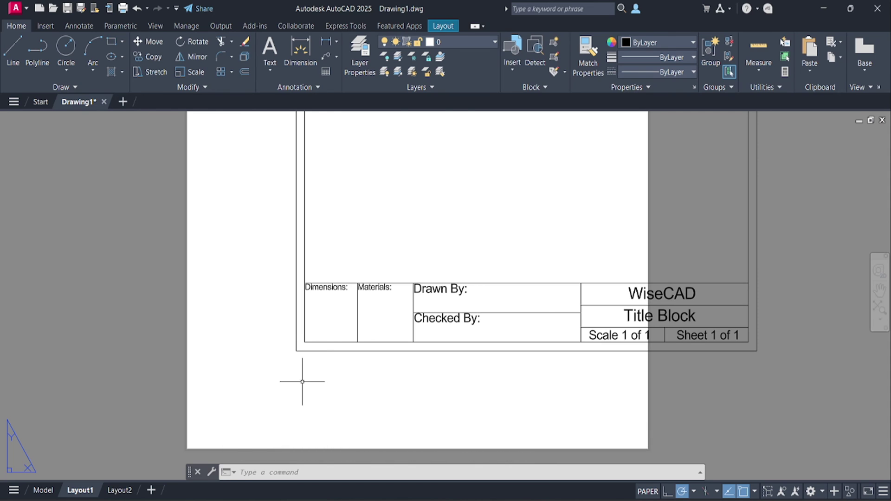
Modify Layout1's page setup to plot a window spanning opposite corners of the inserted sheet's outer rectangle.
{"action": "right_click", "coordinate": [84, 492]}
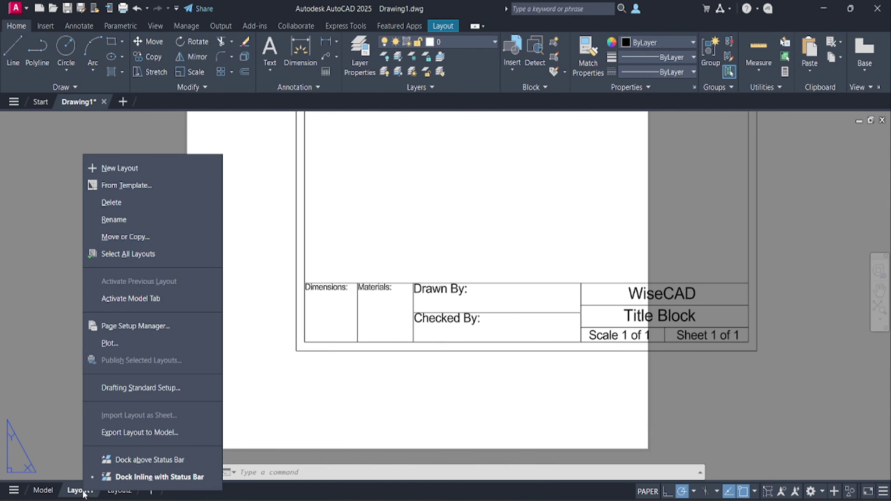
{"action": "left_click", "coordinate": [135, 327]}
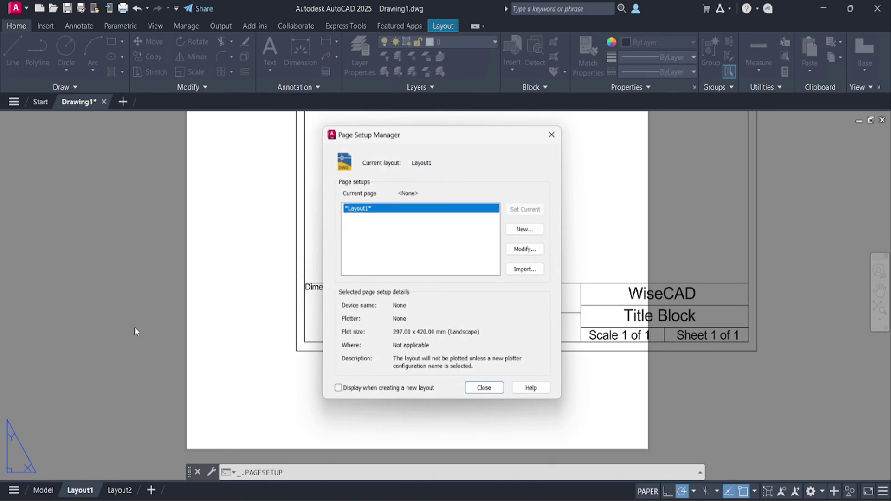
{"action": "left_click", "coordinate": [530, 250]}
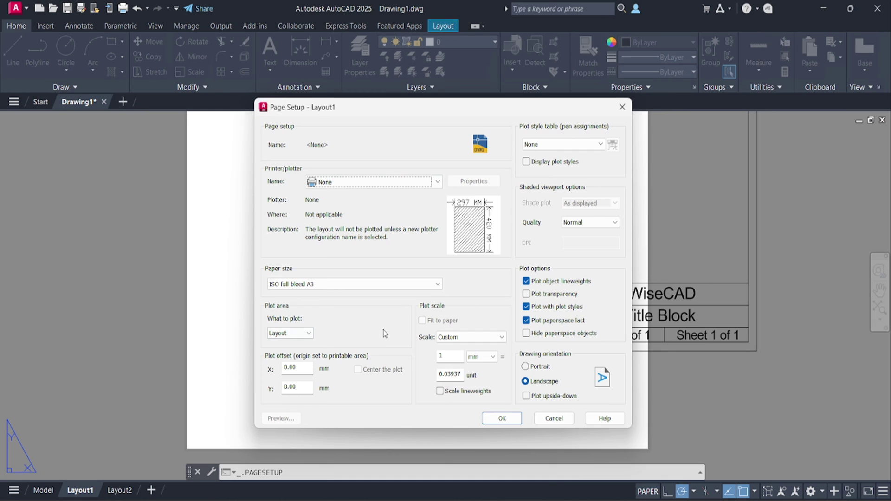
{"action": "left_click", "coordinate": [303, 339]}
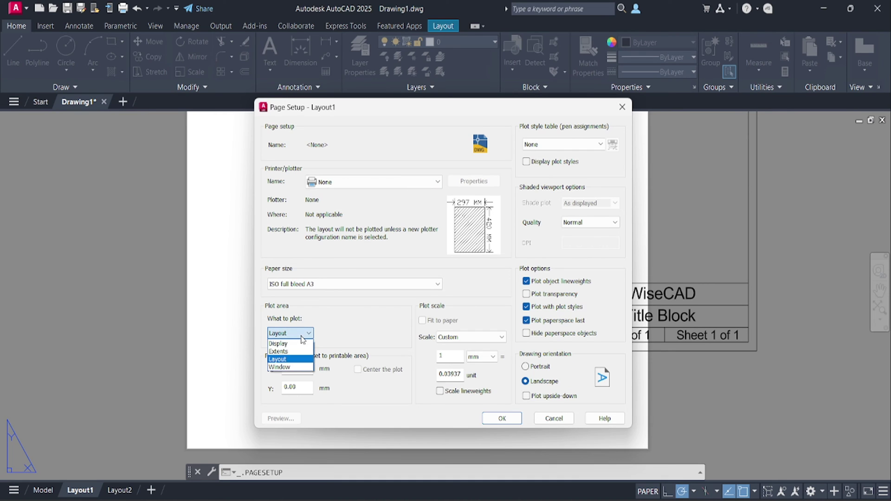
{"action": "left_click", "coordinate": [292, 367]}
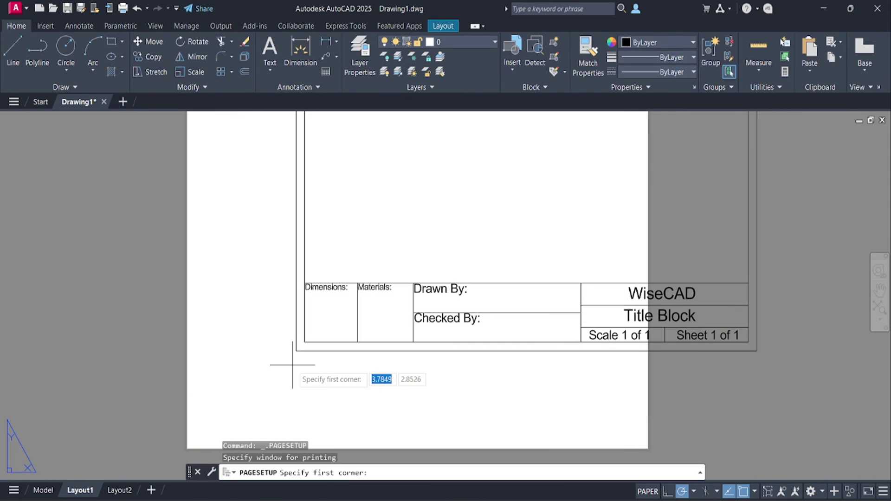
{"action": "middle_click_drag", "start_coordinate": [377, 248], "coordinate": [345, 326]}
{"action": "scroll", "coordinate": [385, 284], "scroll_direction": "down", "scroll_amount": 2}
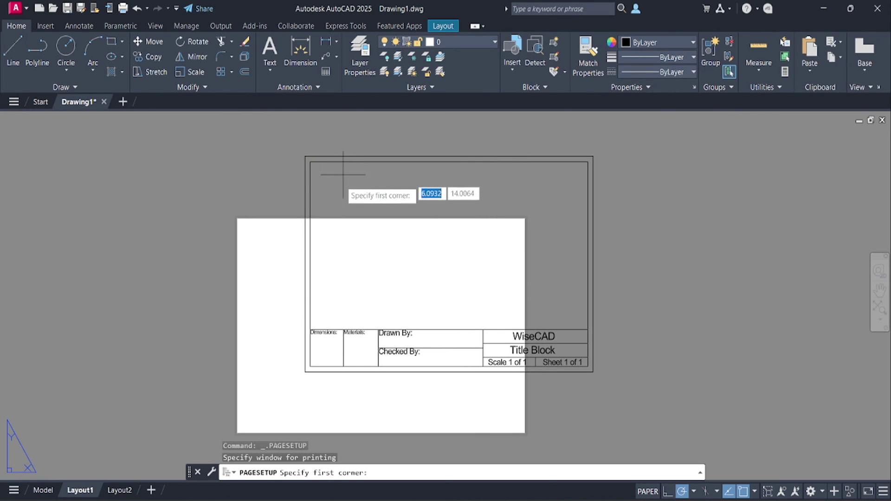
{"action": "left_click", "coordinate": [305, 156]}
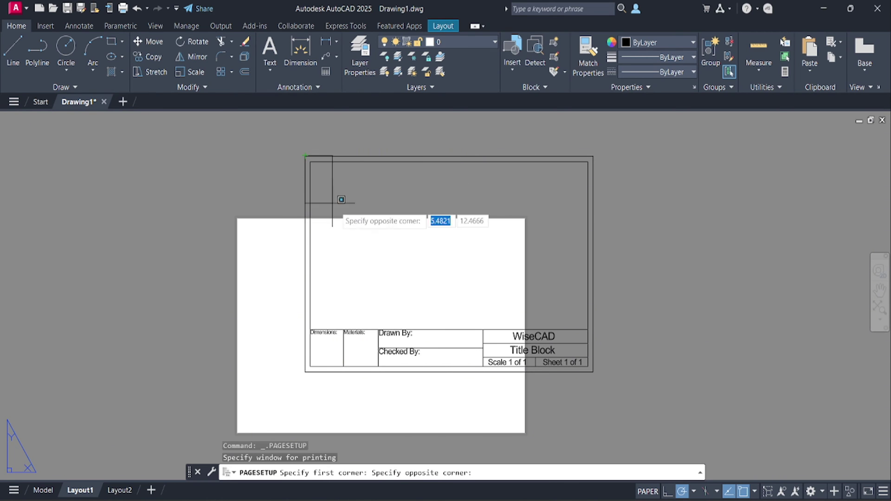
{"action": "left_click", "coordinate": [594, 372]}
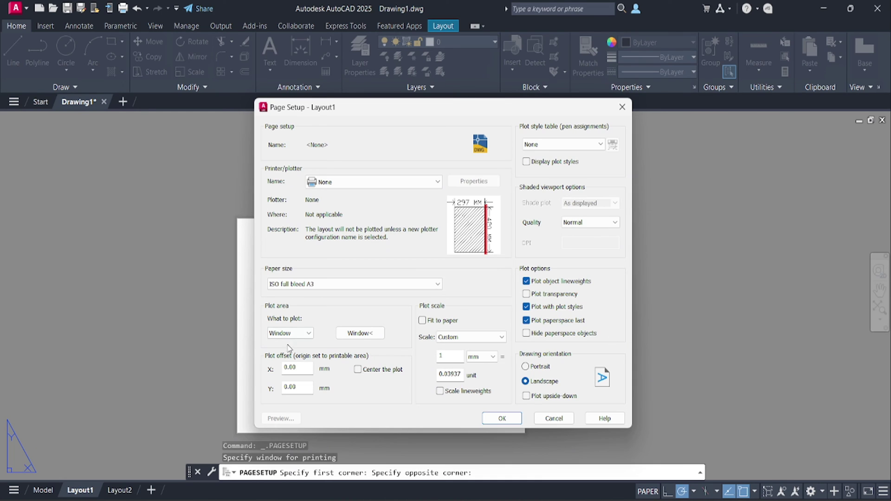
Center the plot on the page, apply the page setup and check the sheet's fit on the paper.
{"action": "left_click", "coordinate": [358, 369]}
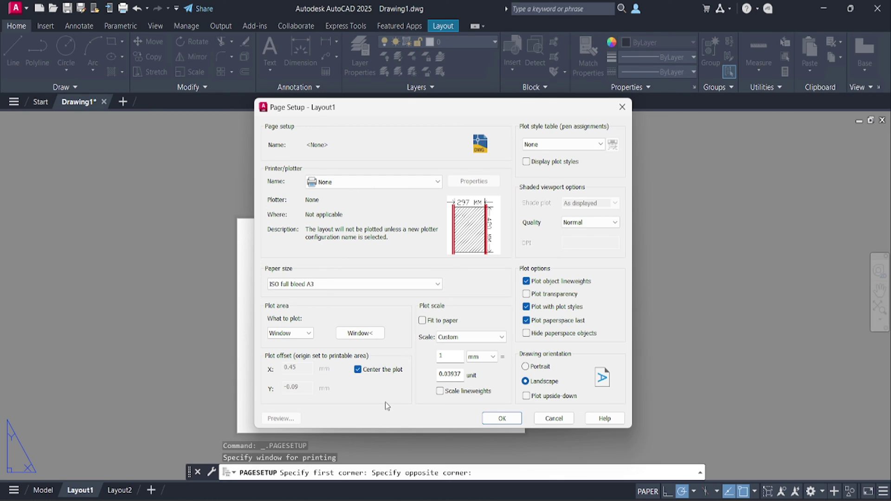
{"action": "mouse_move", "coordinate": [469, 247]}
{"action": "left_click", "coordinate": [510, 417]}
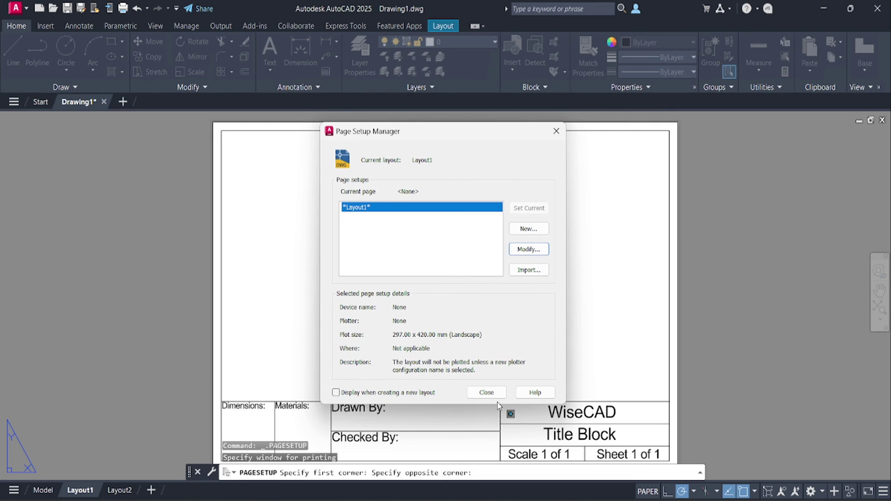
{"action": "left_click", "coordinate": [492, 395]}
{"action": "scroll", "coordinate": [492, 392], "scroll_direction": "down", "scroll_amount": 2}
{"action": "mouse_move", "coordinate": [491, 391]}
{"action": "middle_mouse_down"}
{"action": "mouse_move", "coordinate": [489, 355]}
{"action": "mouse_move", "coordinate": [491, 385]}
{"action": "middle_mouse_up"}
{"action": "scroll", "coordinate": [490, 355], "scroll_direction": "up", "scroll_amount": 2}
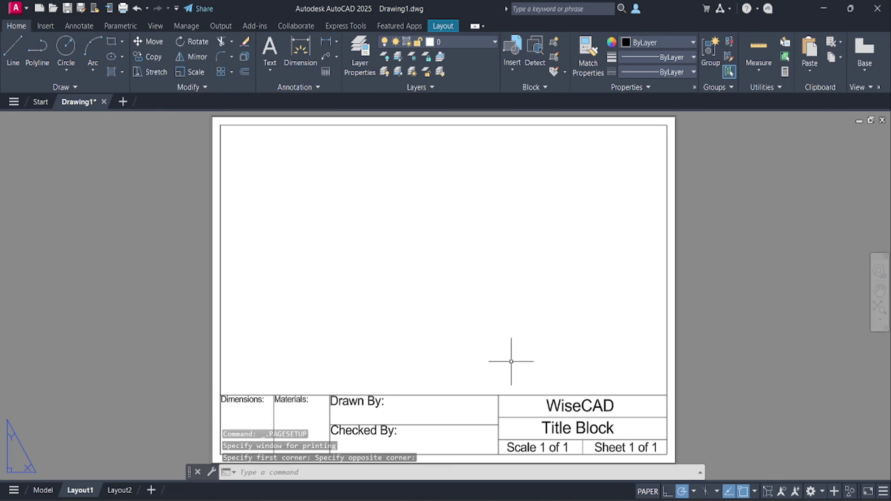
{"action": "middle_click_drag", "start_coordinate": [454, 302], "coordinate": [451, 299]}
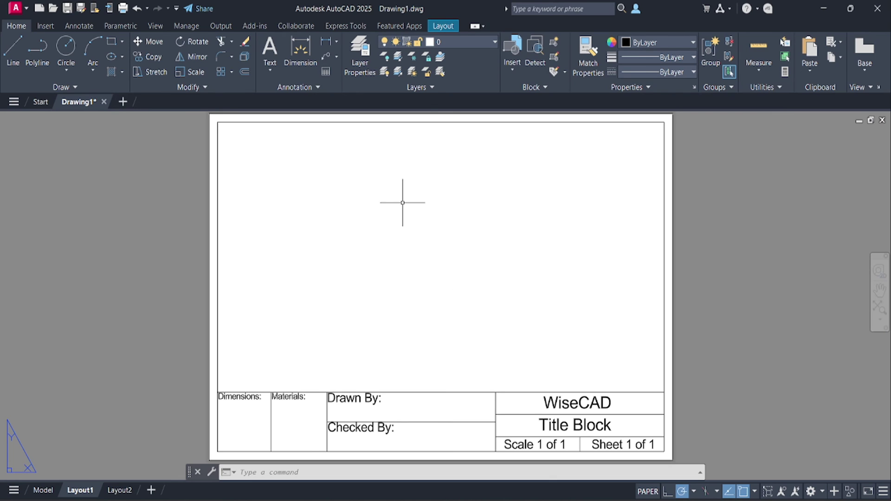
Create a rectangular viewport on Layout1 filling the sheet's inner frame from its upper-left corner down to the title block.
{"action": "left_click", "coordinate": [444, 26]}
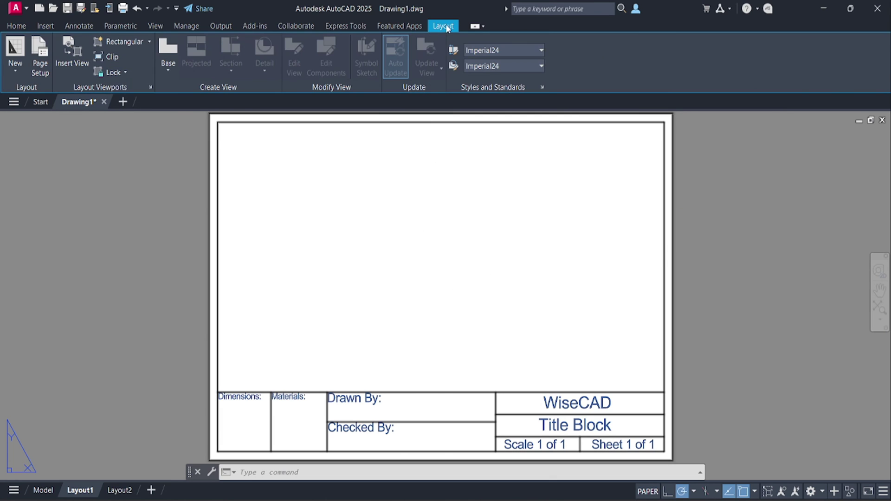
{"action": "left_click", "coordinate": [111, 43]}
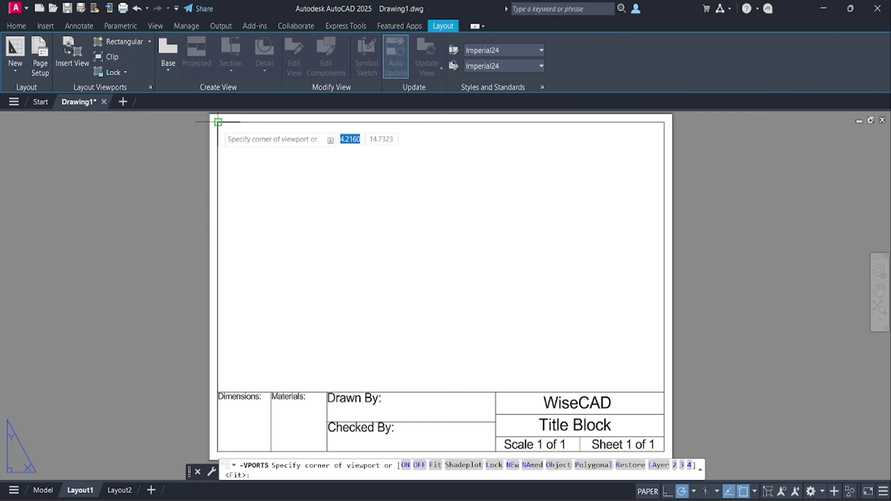
{"action": "left_click", "coordinate": [218, 123]}
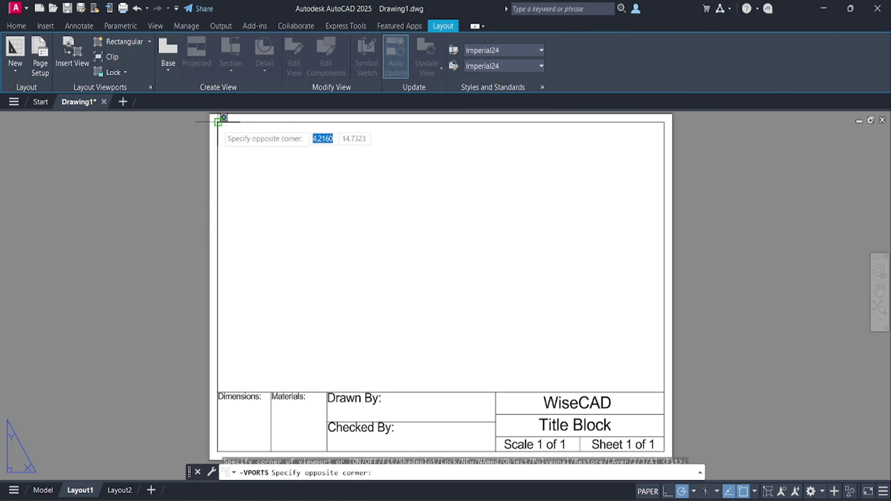
{"action": "left_click", "coordinate": [663, 394]}
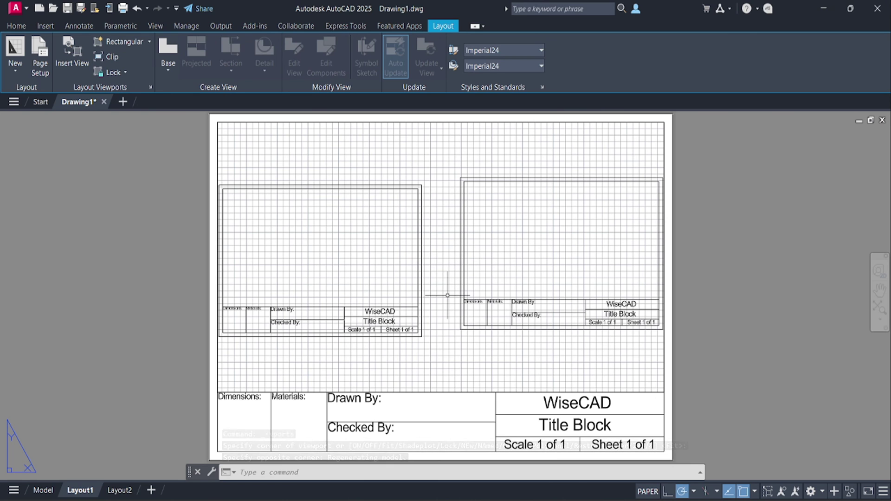
Frame the left model-space sheet centrally inside the viewport with the grid hidden, and return to paper space.
{"action": "double_click", "coordinate": [445, 279]}
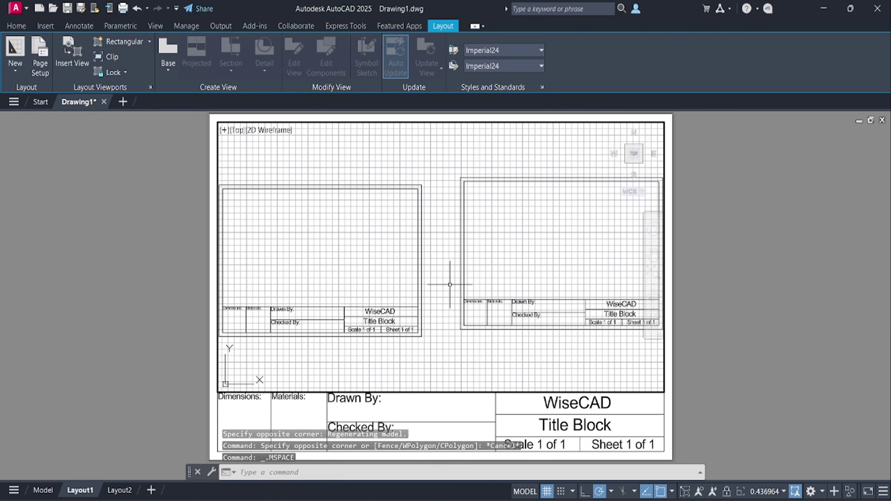
{"action": "middle_click_drag", "start_coordinate": [433, 274], "coordinate": [535, 259]}
{"action": "scroll", "coordinate": [533, 255], "scroll_direction": "up", "scroll_amount": 2}
{"action": "scroll", "coordinate": [535, 259], "scroll_direction": "down", "scroll_amount": 2}
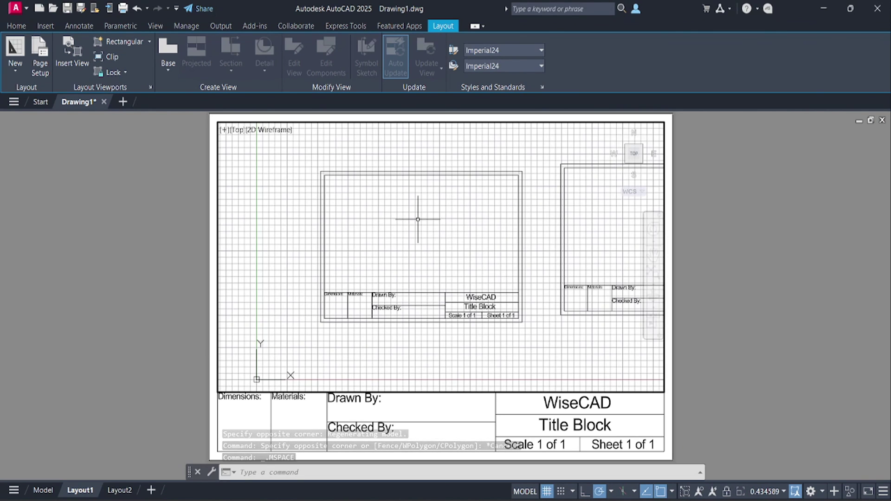
{"action": "middle_click_drag", "start_coordinate": [425, 258], "coordinate": [445, 264]}
{"action": "scroll", "coordinate": [435, 269], "scroll_direction": "up", "scroll_amount": 2}
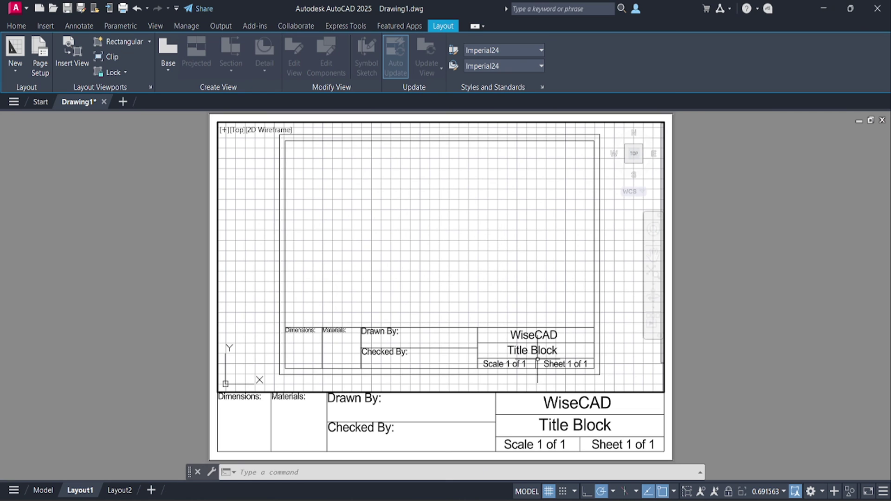
{"action": "left_click", "coordinate": [549, 491]}
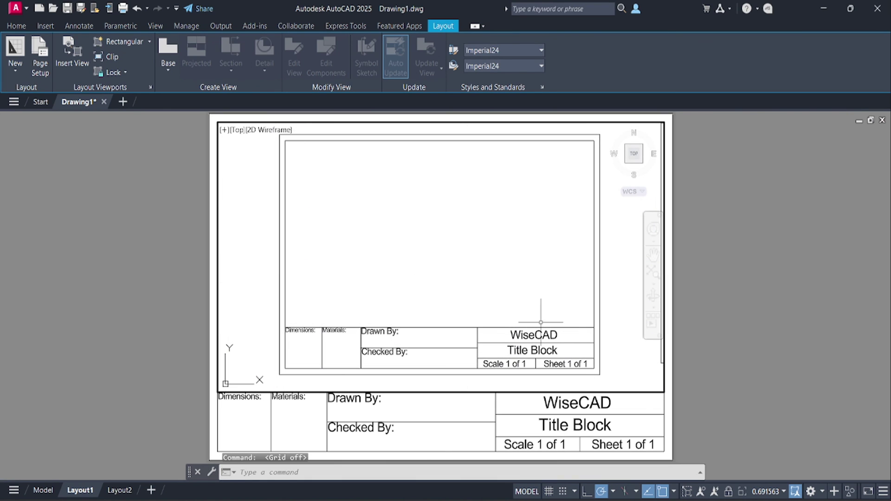
{"action": "double_click", "coordinate": [737, 236]}
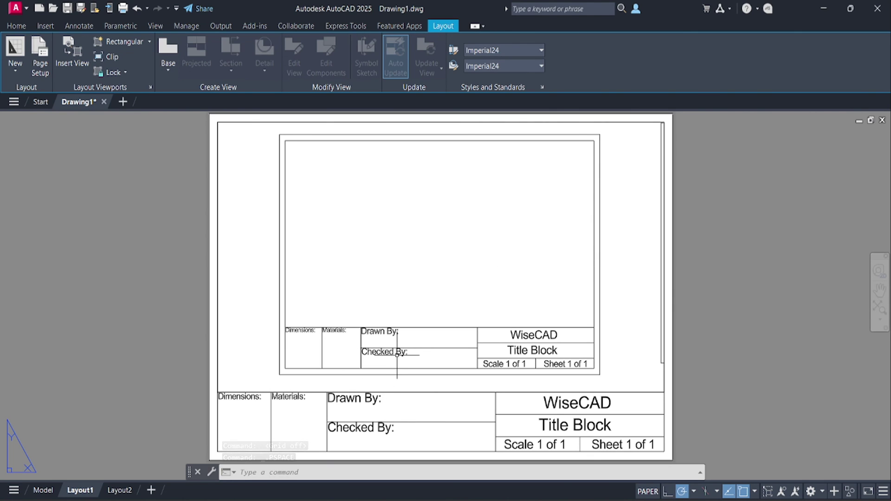
Save the drawing as a drawing template, Drawing1.dwt, in the PTWTemplates folder with the default description and English measurement.
{"action": "left_click", "coordinate": [21, 9]}
{"action": "mouse_move", "coordinate": [57, 163]}
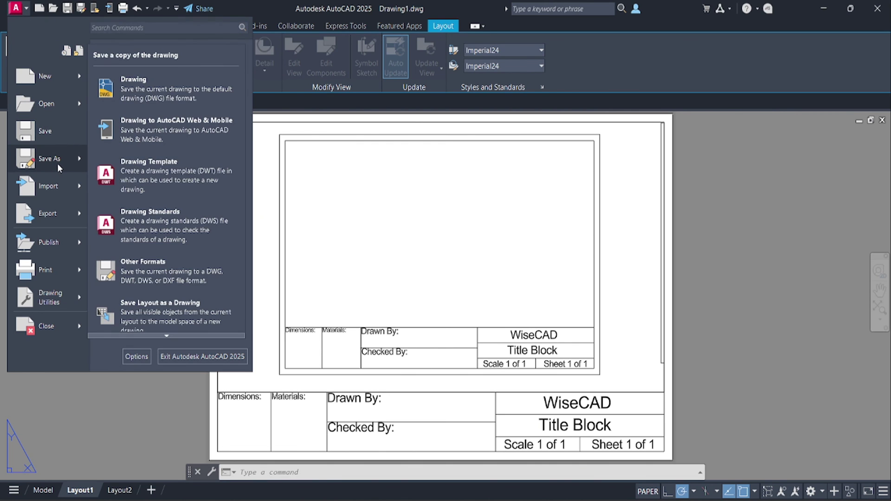
{"action": "left_click", "coordinate": [152, 175]}
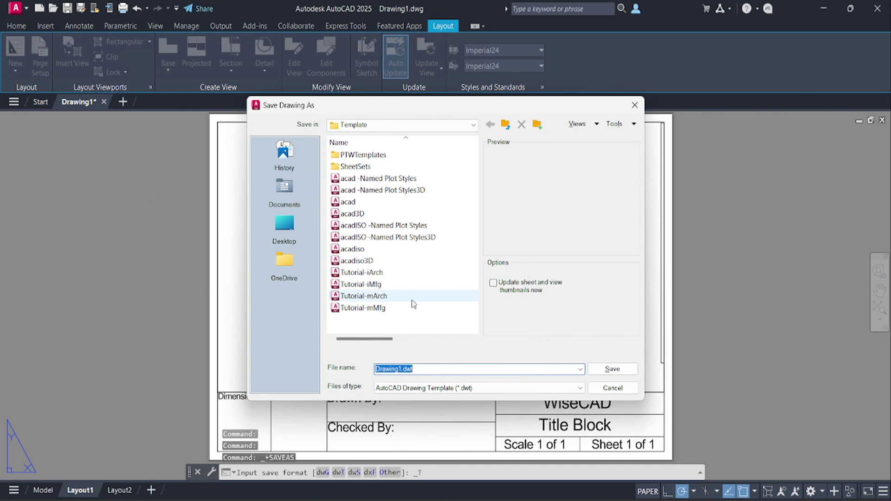
{"action": "double_click", "coordinate": [391, 155]}
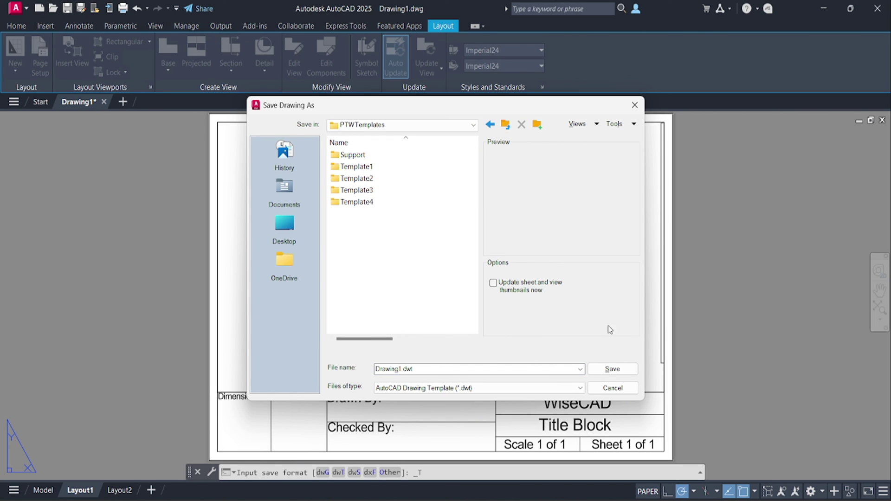
{"action": "left_click", "coordinate": [612, 370]}
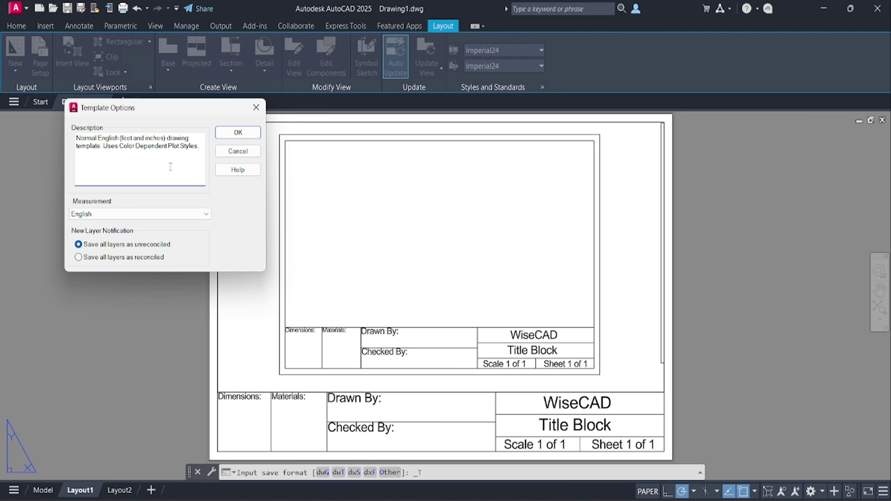
{"action": "left_click_drag", "start_coordinate": [199, 147], "coordinate": [77, 138]}
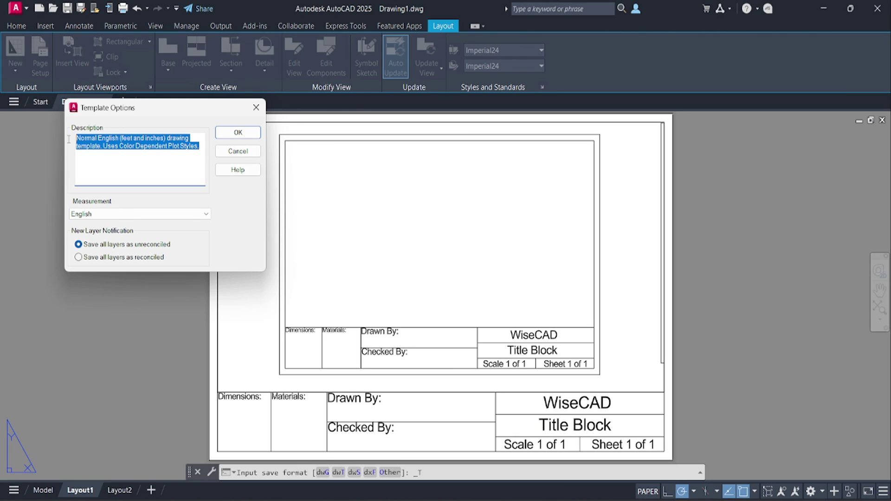
{"action": "left_click", "coordinate": [116, 160]}
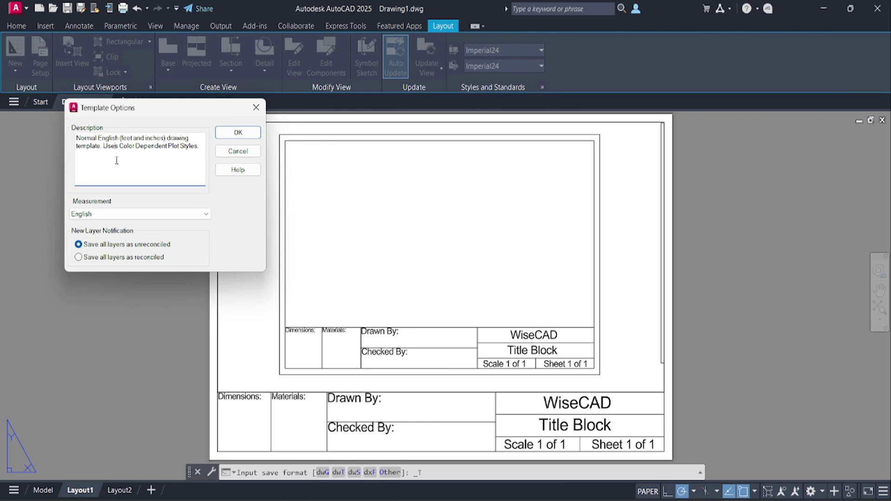
{"action": "left_click", "coordinate": [238, 134]}
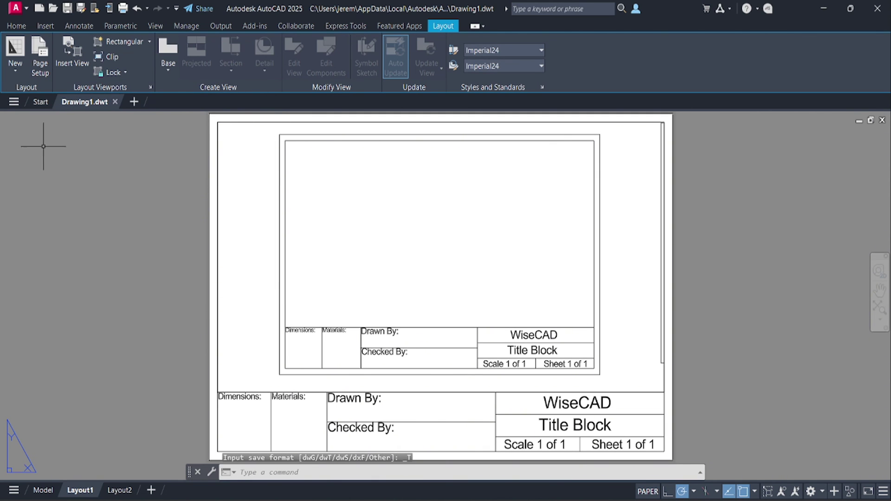
Begin a new drawing from a template and browse to the PTWTemplates folder containing the saved Drawing1 template.
{"action": "left_click", "coordinate": [41, 103]}
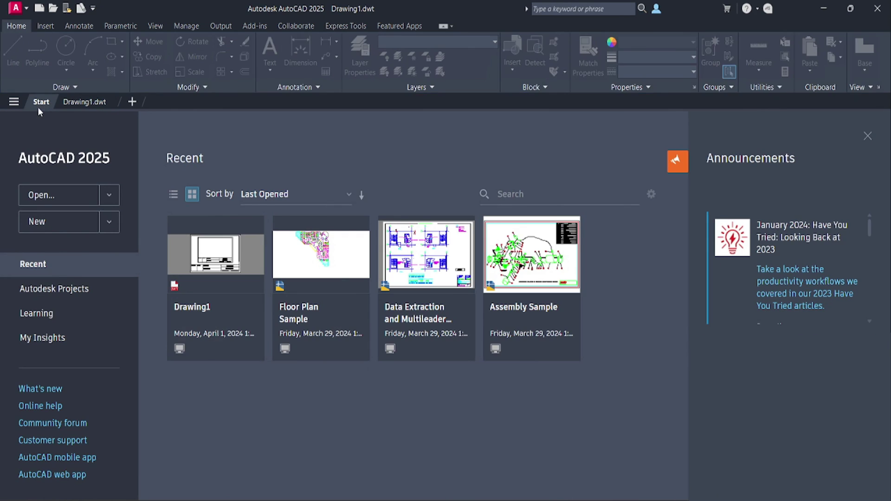
{"action": "left_click", "coordinate": [110, 223]}
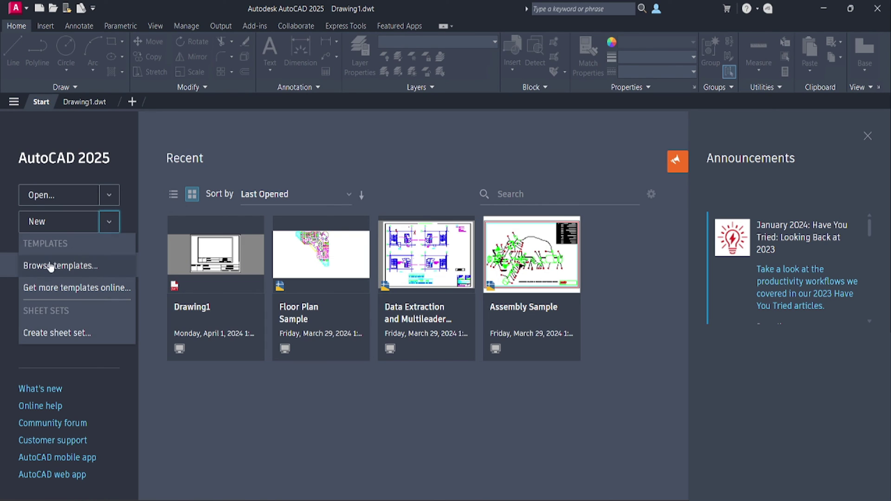
{"action": "left_click", "coordinate": [76, 268]}
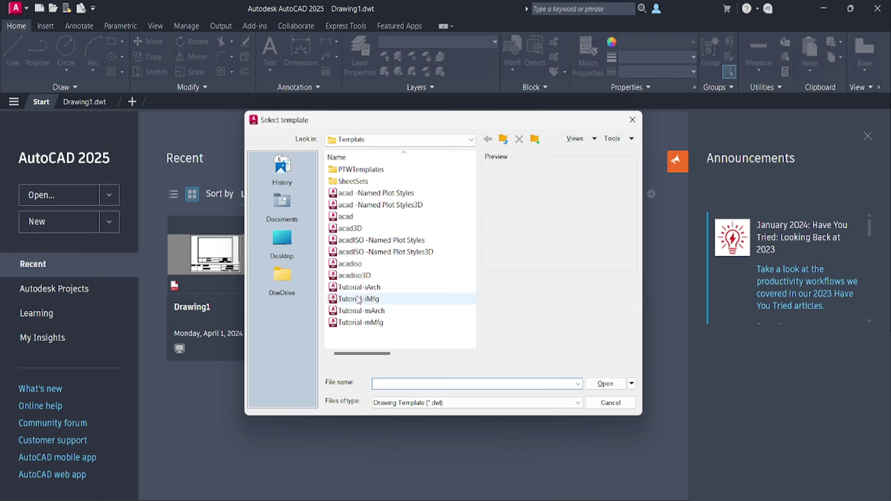
{"action": "double_click", "coordinate": [369, 171]}
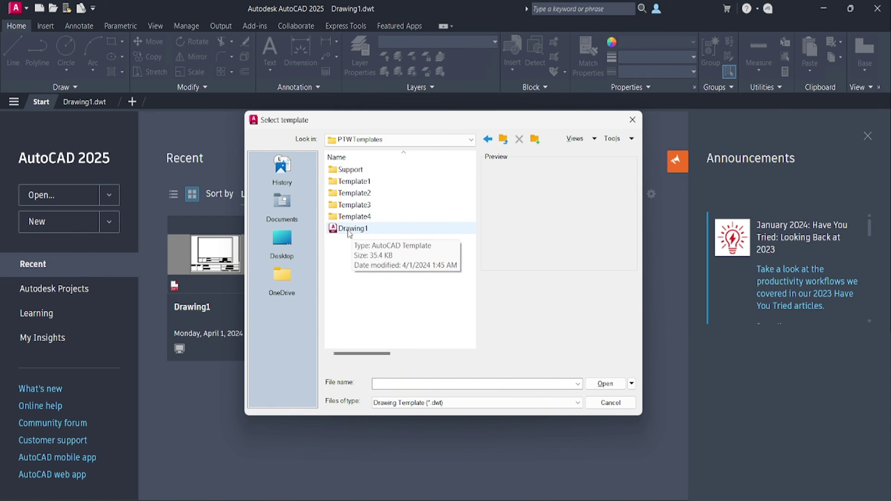